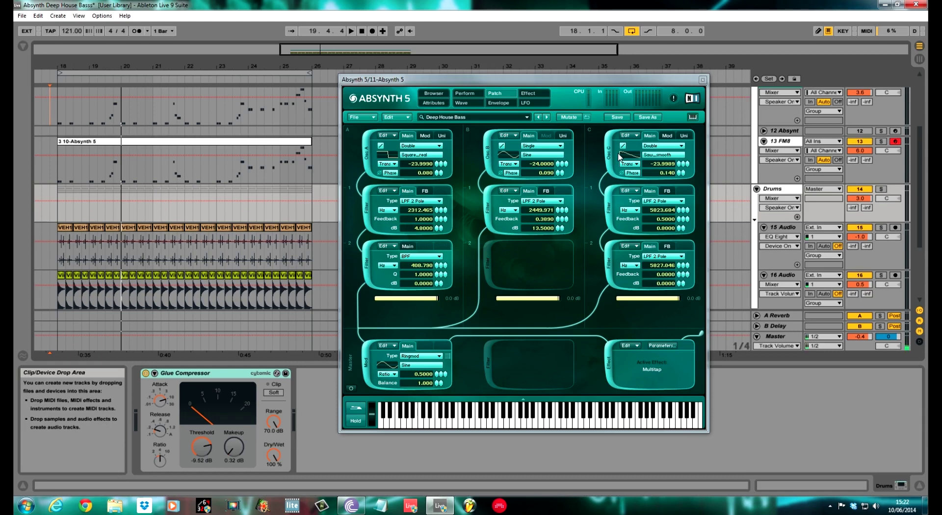
Step: Select the FM8 track and move the Absynth window up to uncover Live's mixer
click(324, 162)
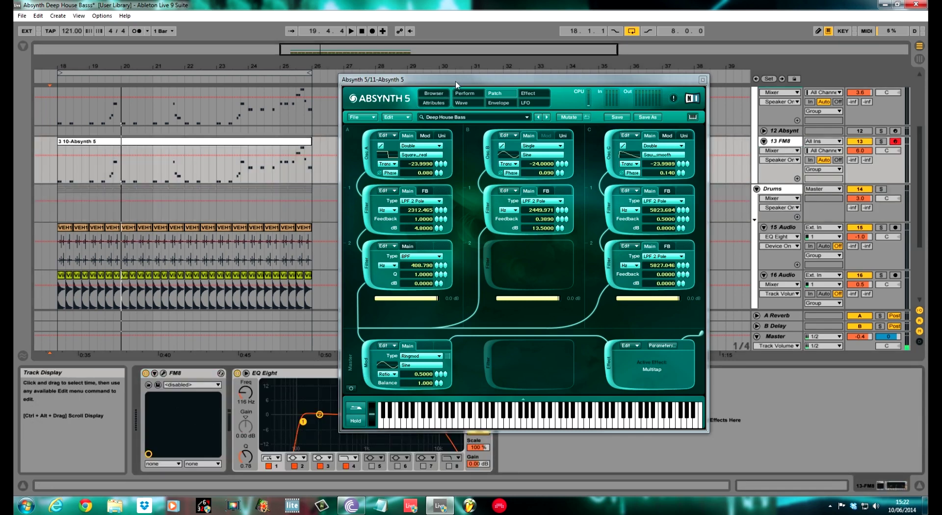
drag(457, 79, 652, 124)
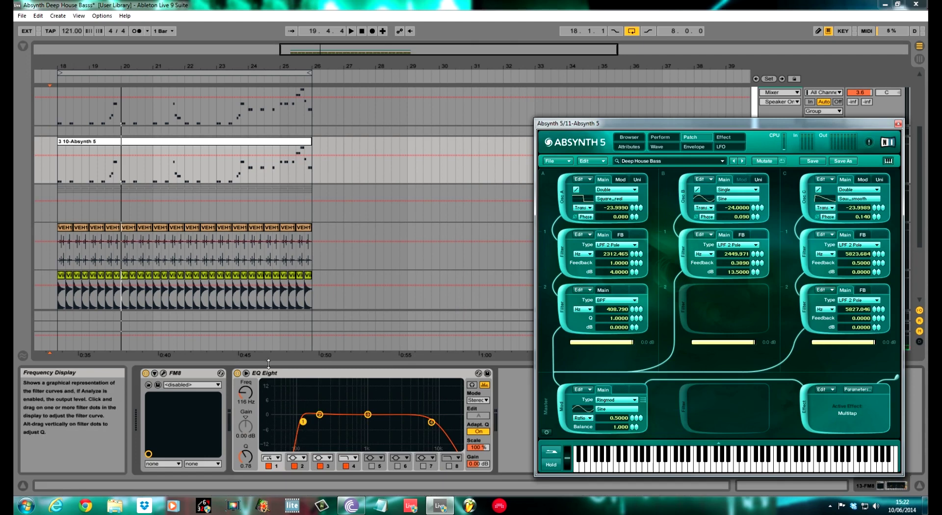
drag(593, 124, 383, 136)
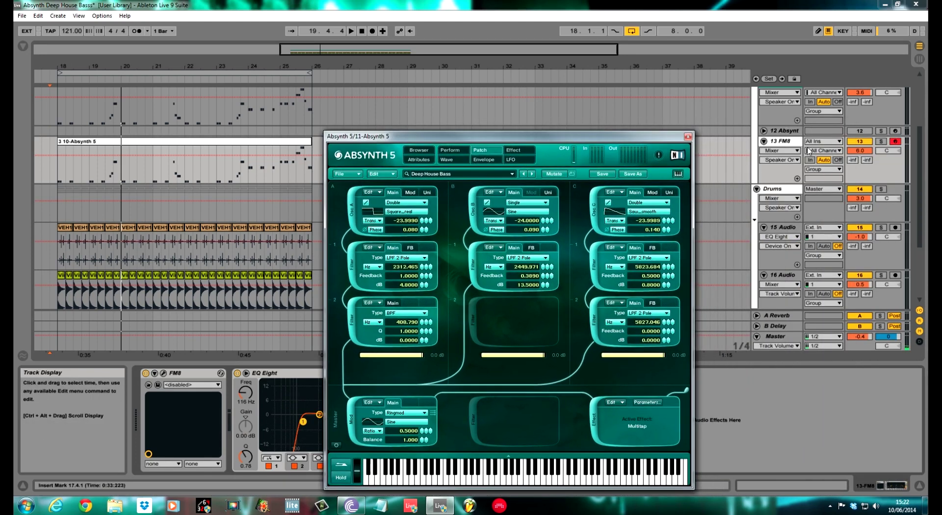
scroll(919, 159, up, 2)
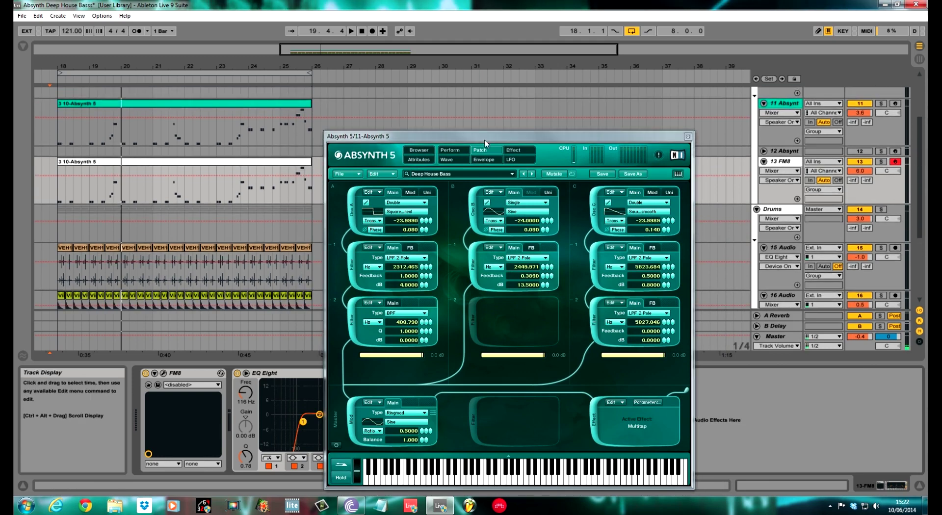
drag(505, 136, 510, 91)
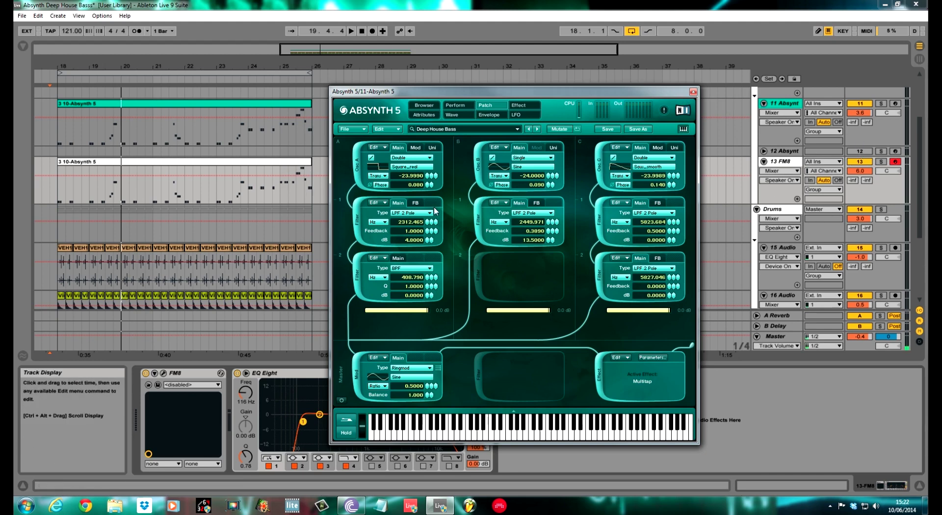
Step: Restart arrangement playback from bar 18
click(60, 193)
click(57, 182)
key(space)
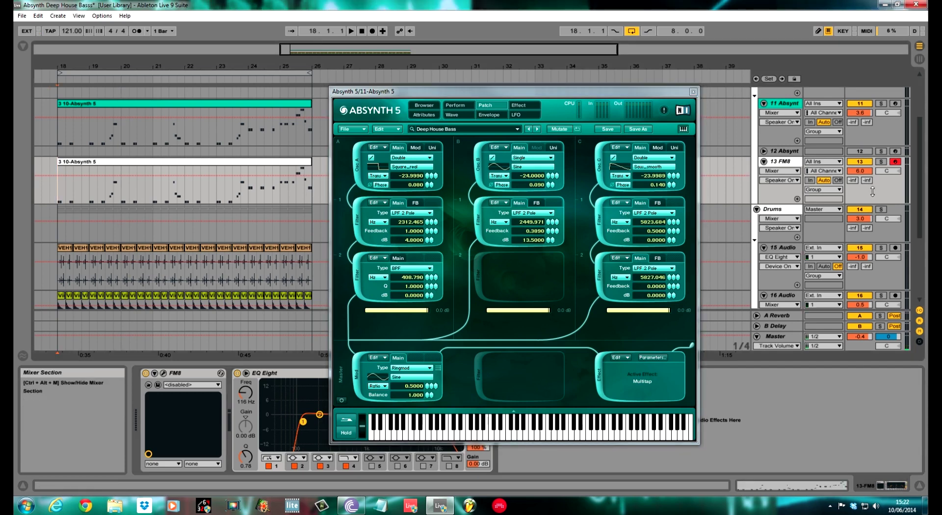
key(space)
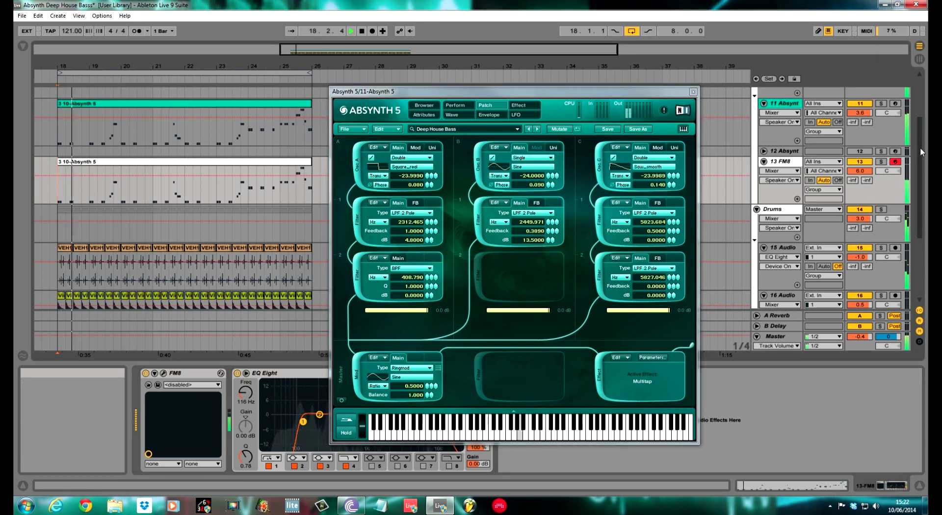
Step: Switch off the 13 FM8 and 14 Drums track activators in the mixer
drag(920, 148, 922, 117)
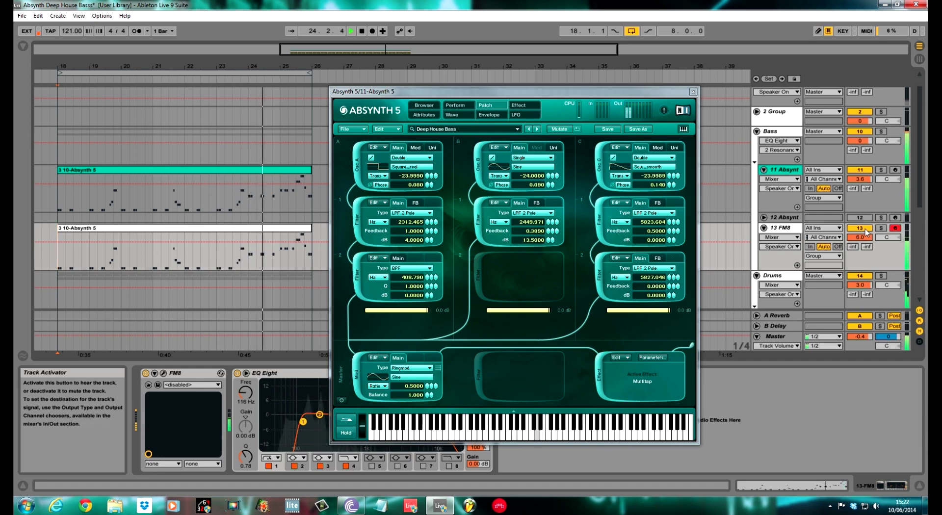
scroll(919, 179, up, 1)
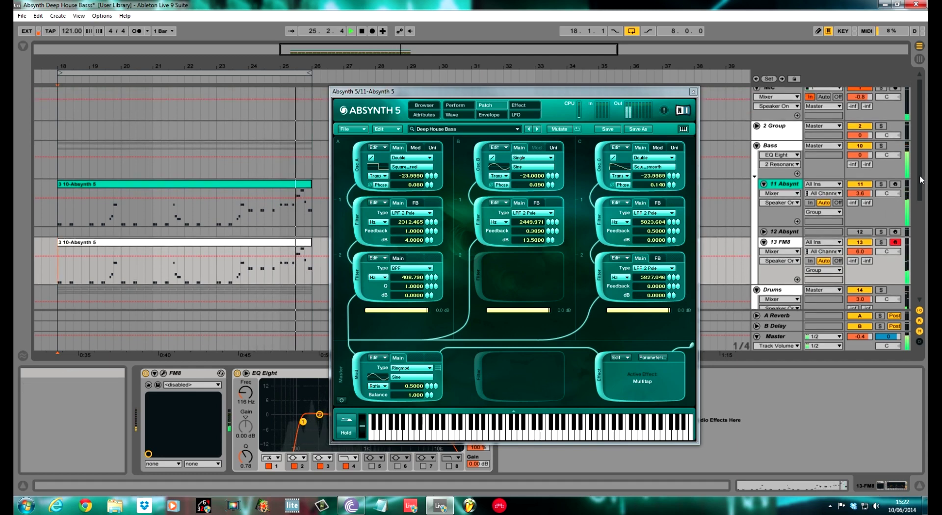
click(858, 242)
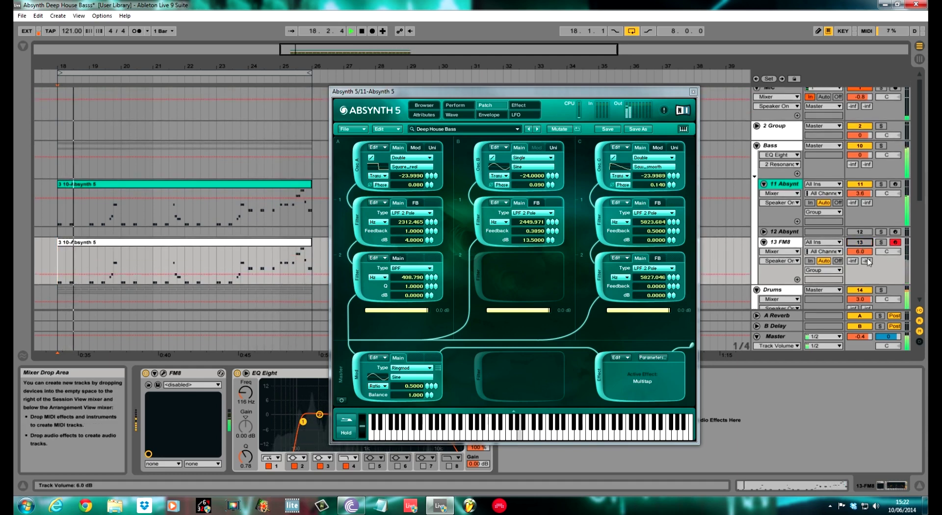
scroll(920, 179, up, 1)
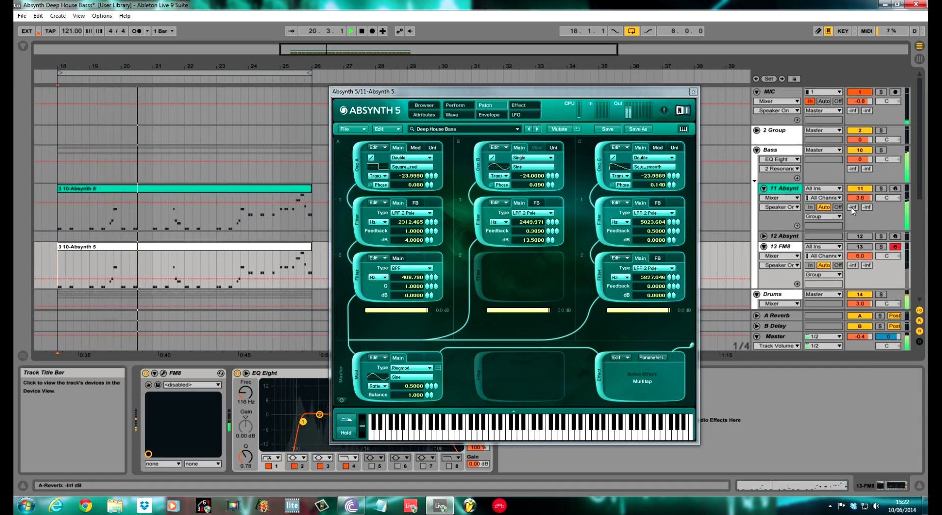
click(862, 296)
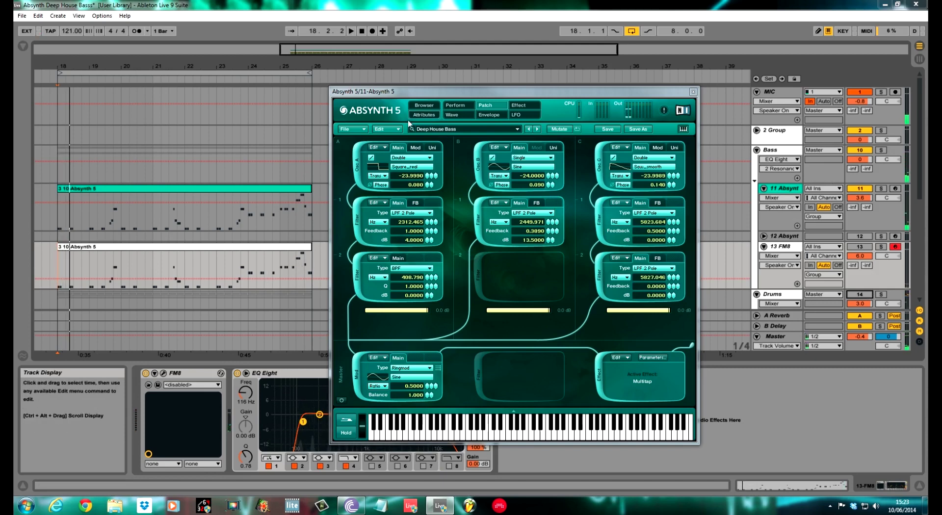
Step: Create a new sound with oscillator A in Double mode using the Square_real wave
click(352, 130)
click(369, 129)
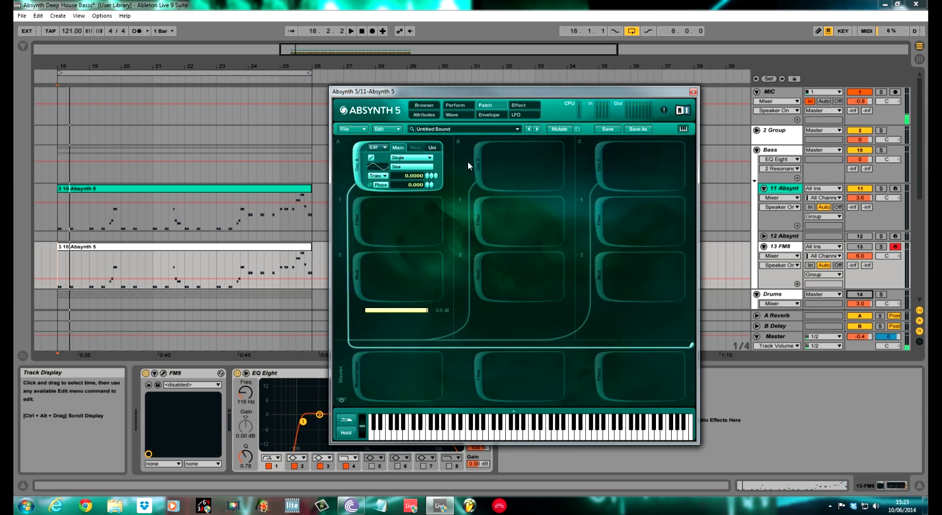
click(430, 158)
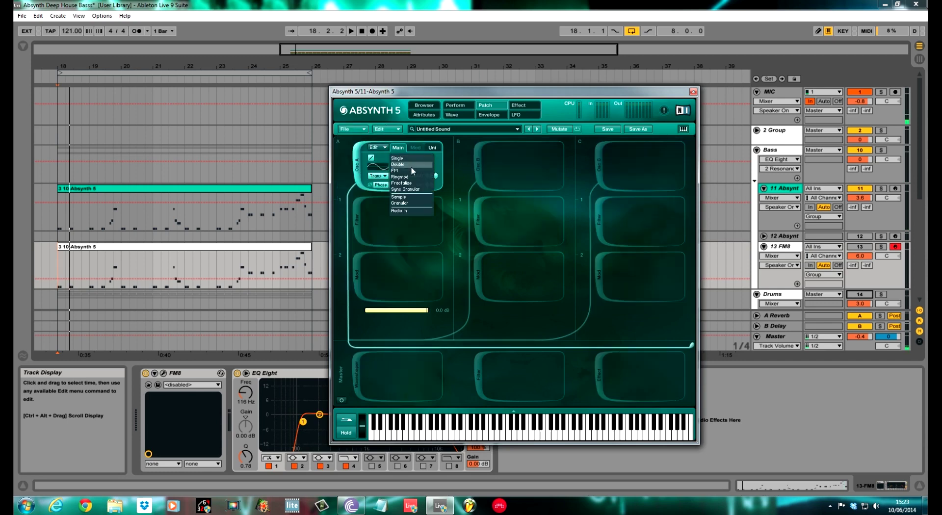
click(412, 169)
click(426, 168)
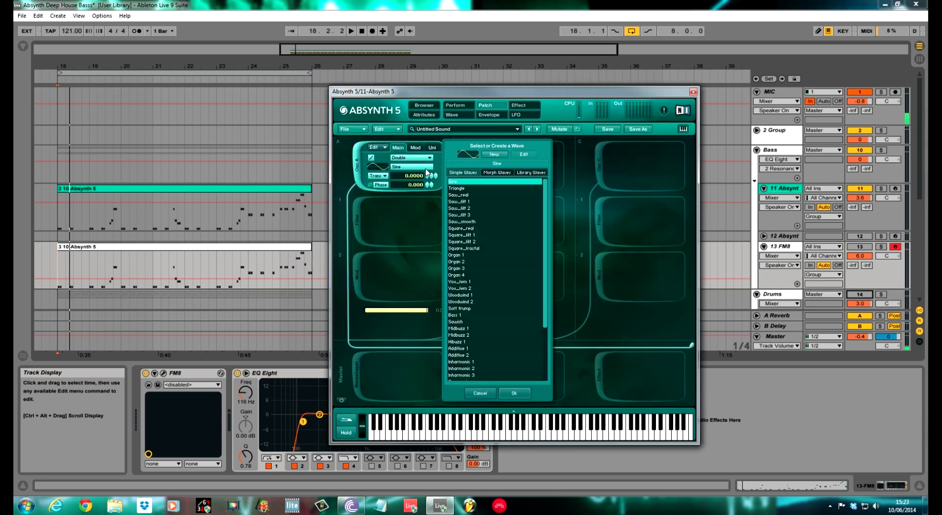
click(477, 229)
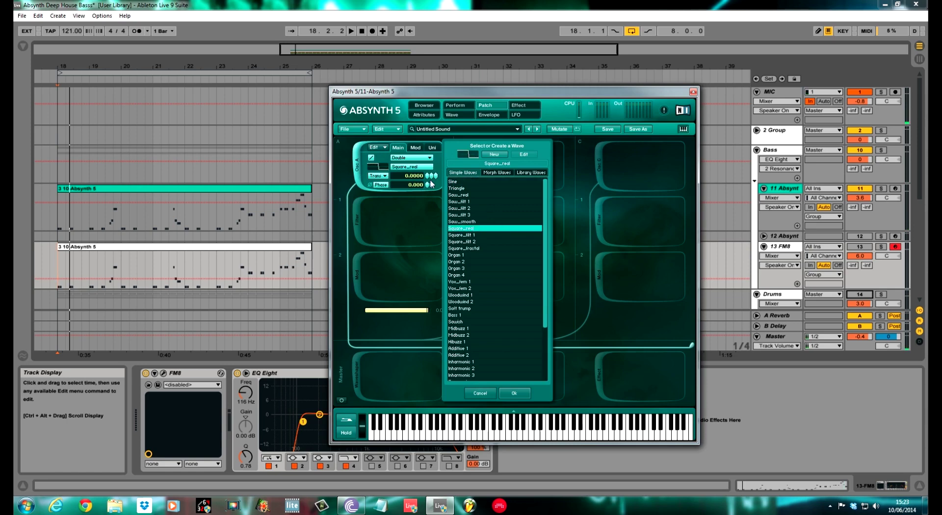
click(425, 199)
Step: Transpose oscillator A to -23.999 with phase 0.080, then play the arrangement
drag(431, 179, 428, 189)
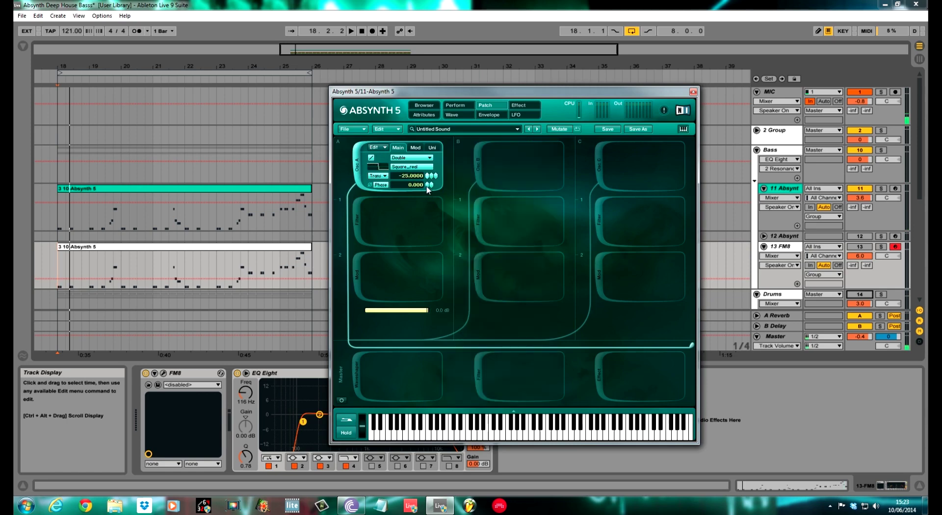
double_click(413, 178)
text(-24)
key(Return)
drag(435, 184, 436, 175)
drag(432, 186, 439, 151)
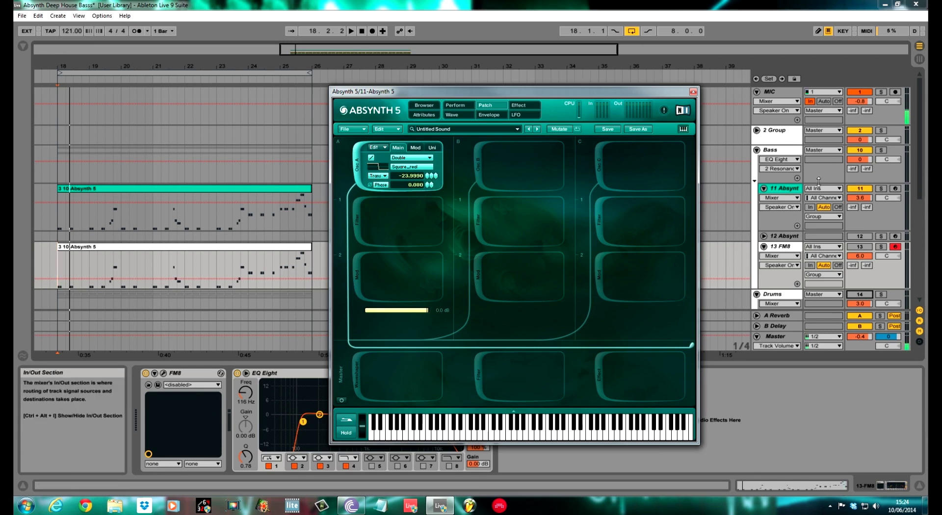
key(space)
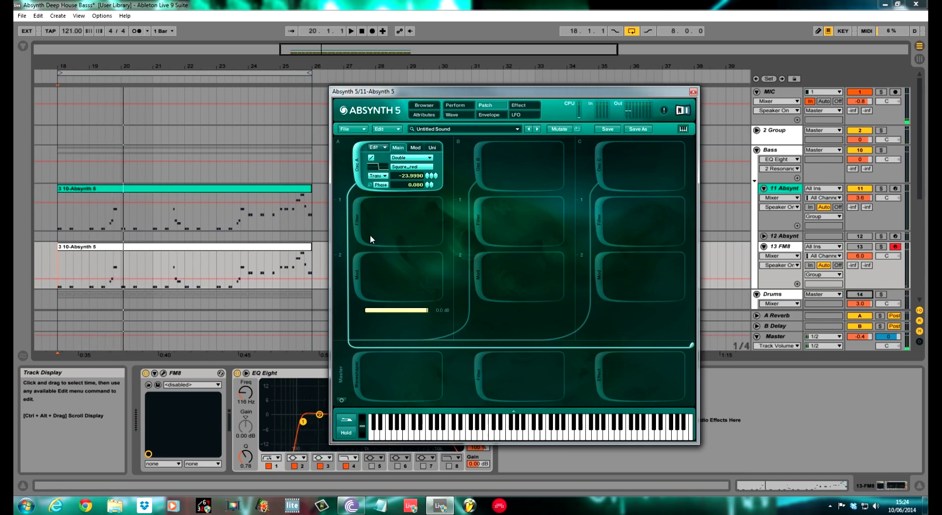
Step: Add an LPF 2 Pole filter after oscillator A: 2300 Hz, feedback 1.0, 4.8 dB
click(358, 222)
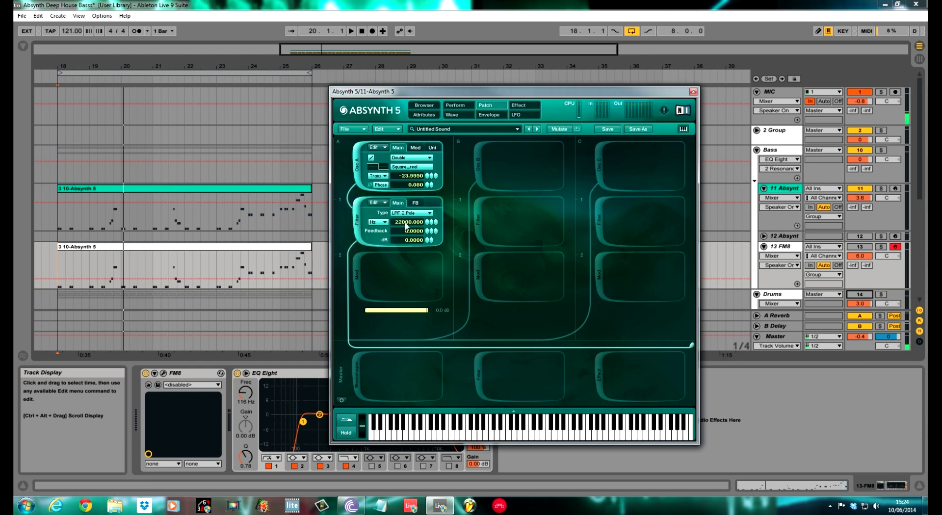
double_click(406, 223)
text(2300)
key(Return)
click(415, 233)
text(1)
key(Return)
click(418, 241)
text(4.8)
key(Return)
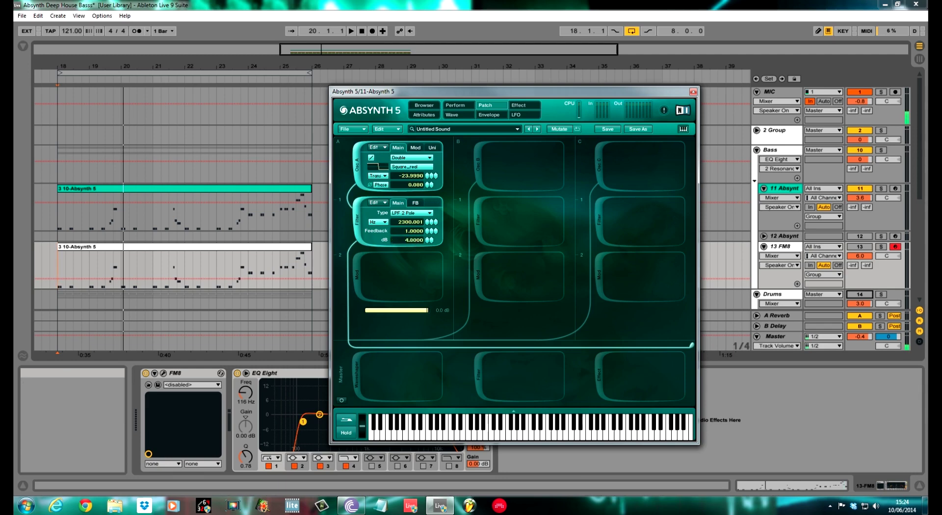
Step: Set the filter's feedback mode to Ringmod, return to Main and audition the sound
click(415, 203)
click(419, 212)
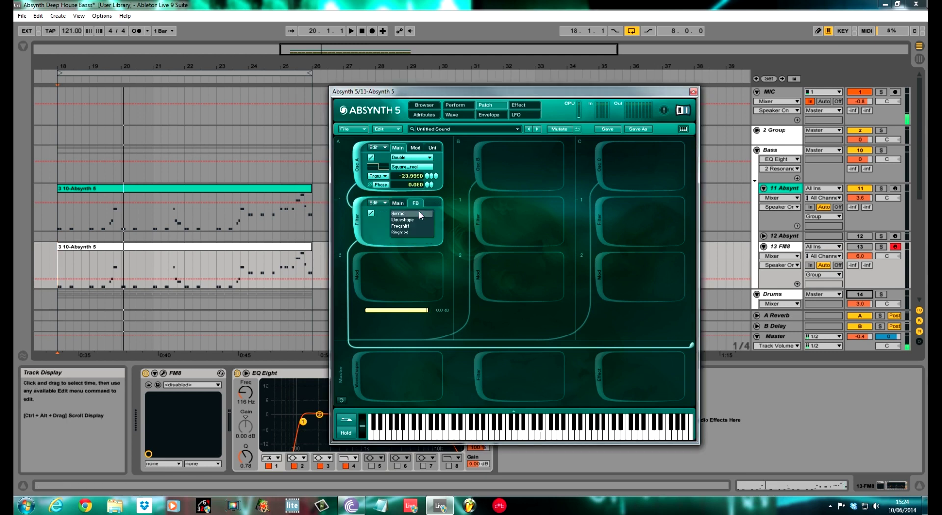
click(406, 234)
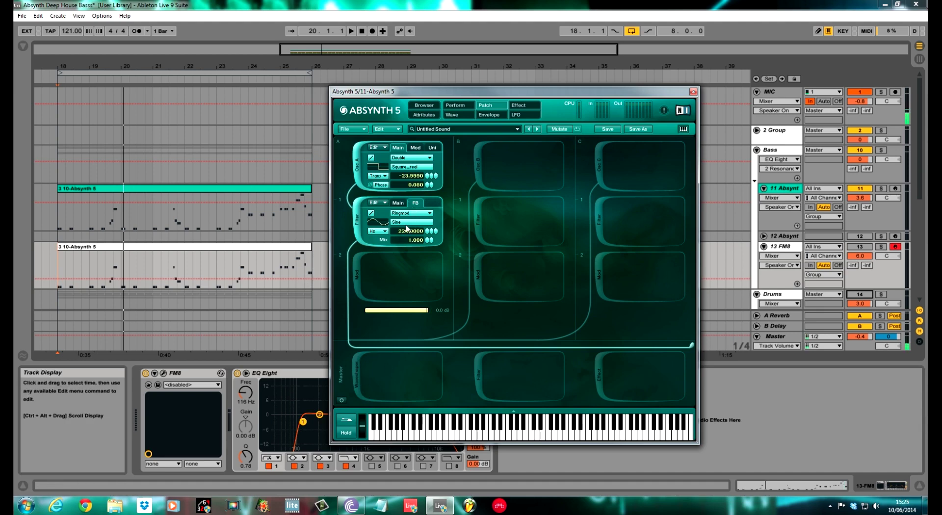
double_click(401, 235)
click(399, 203)
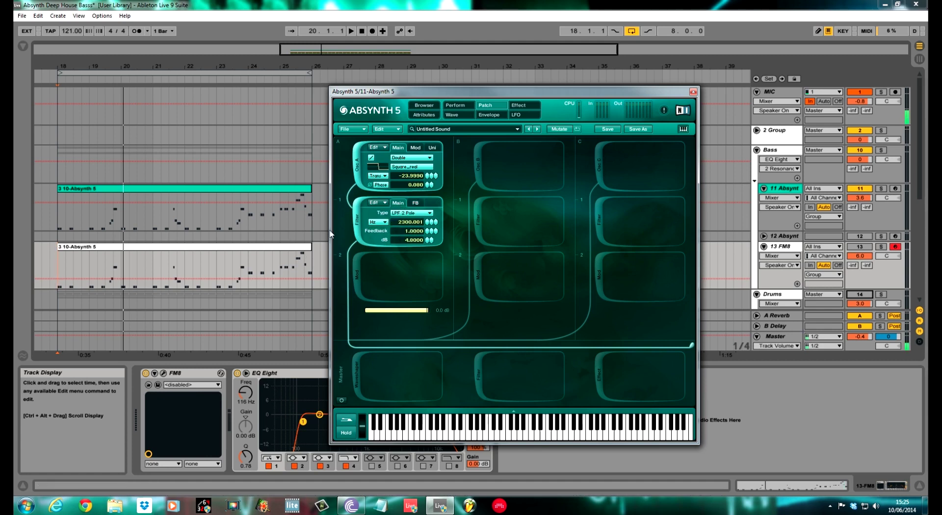
key(space)
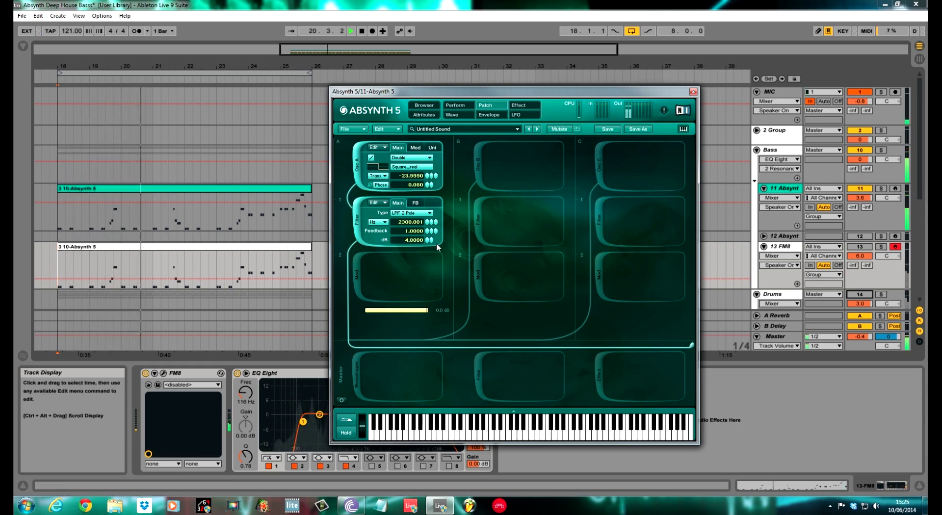
click(360, 275)
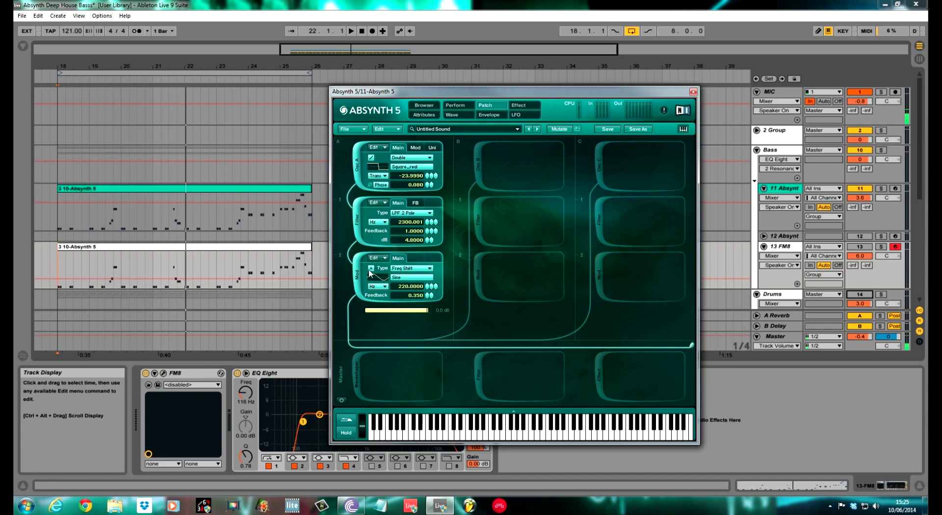
Step: Make channel A's second module a band-pass filter at 408 Hz and audition the bass line
click(416, 269)
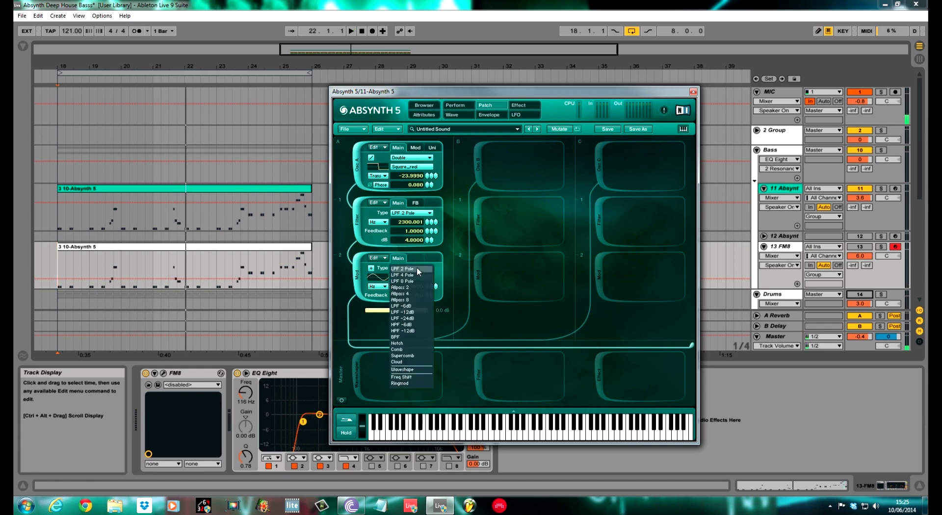
click(410, 337)
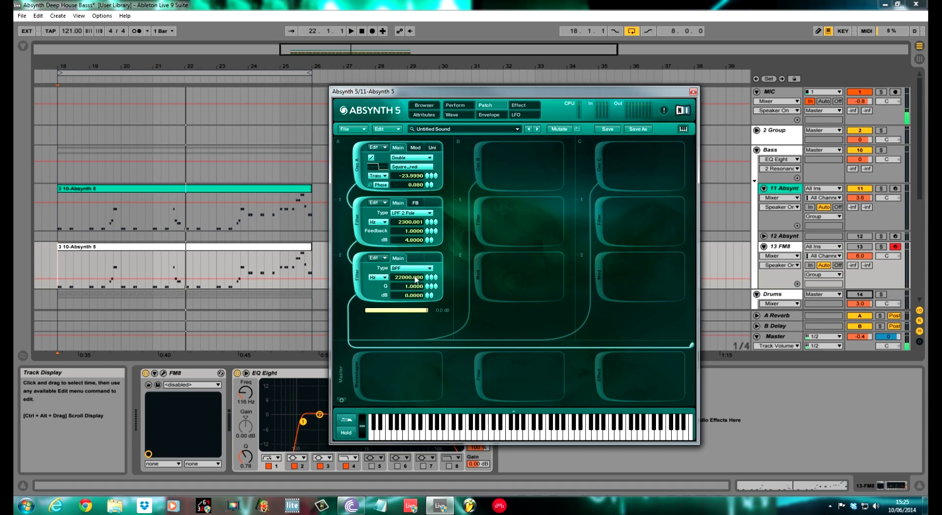
drag(416, 279, 416, 279)
key(space)
mouse_move(430, 295)
mouse_down()
mouse_move(420, 229)
mouse_move(421, 295)
mouse_up()
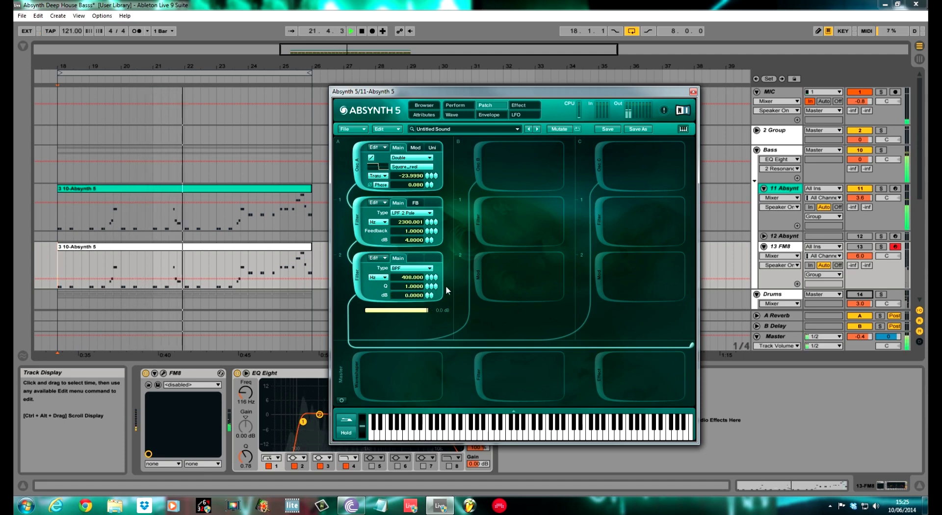
key(space)
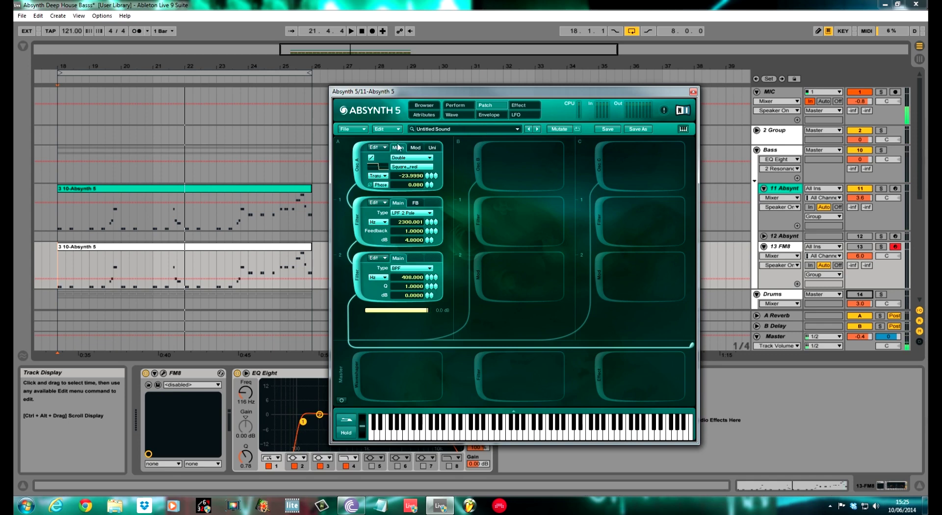
Step: Drop the Oscil A, B and C amp decay points to -96 dB and pull each release onto them
click(491, 117)
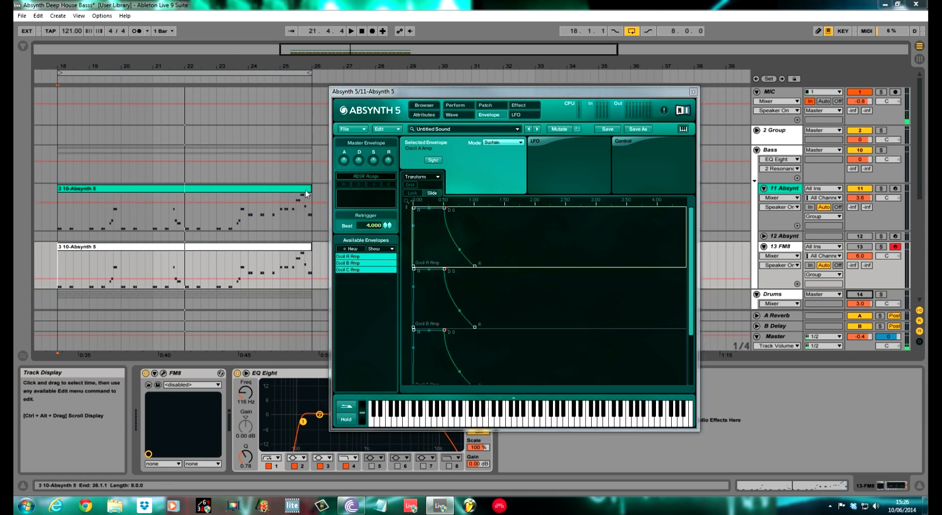
drag(414, 209, 415, 209)
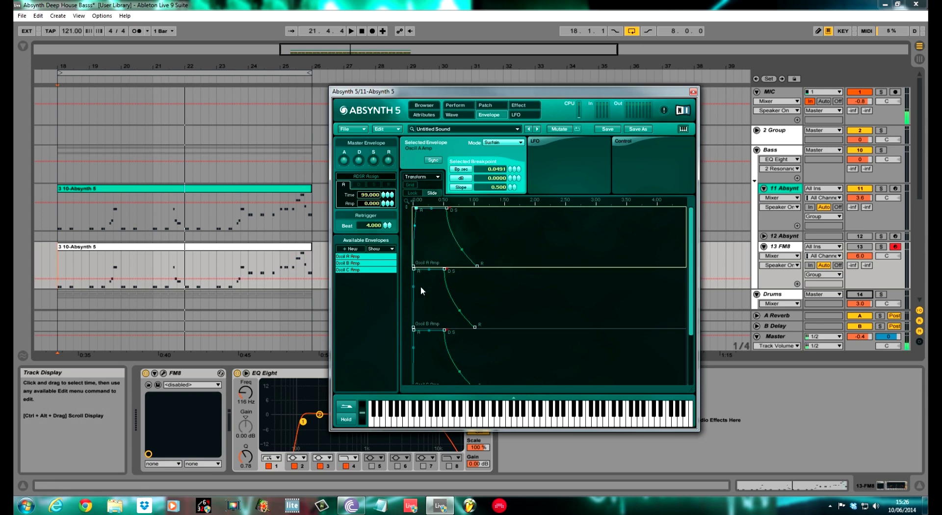
click(416, 271)
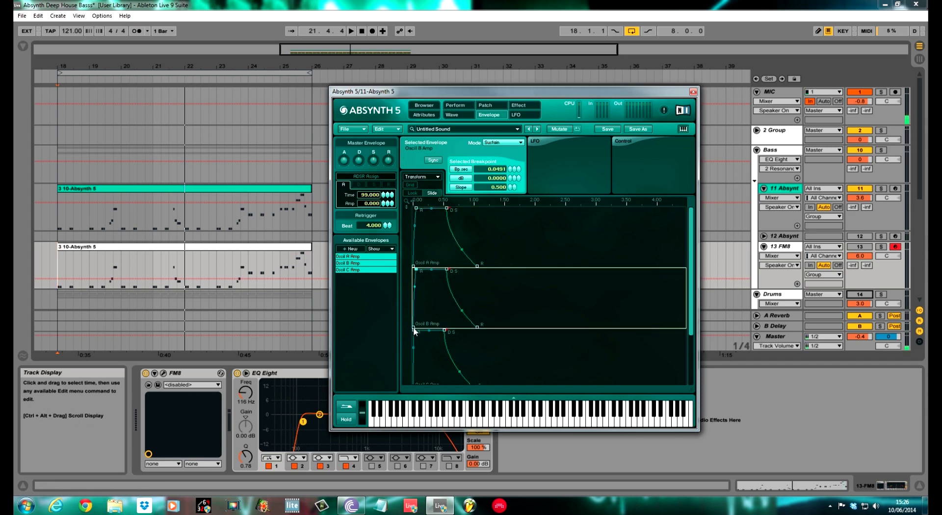
drag(414, 330, 418, 329)
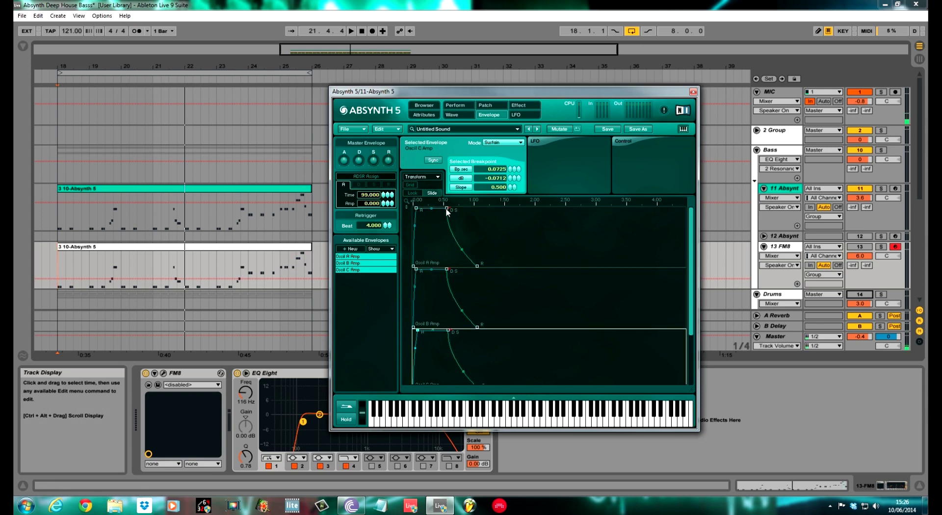
drag(447, 208, 445, 328)
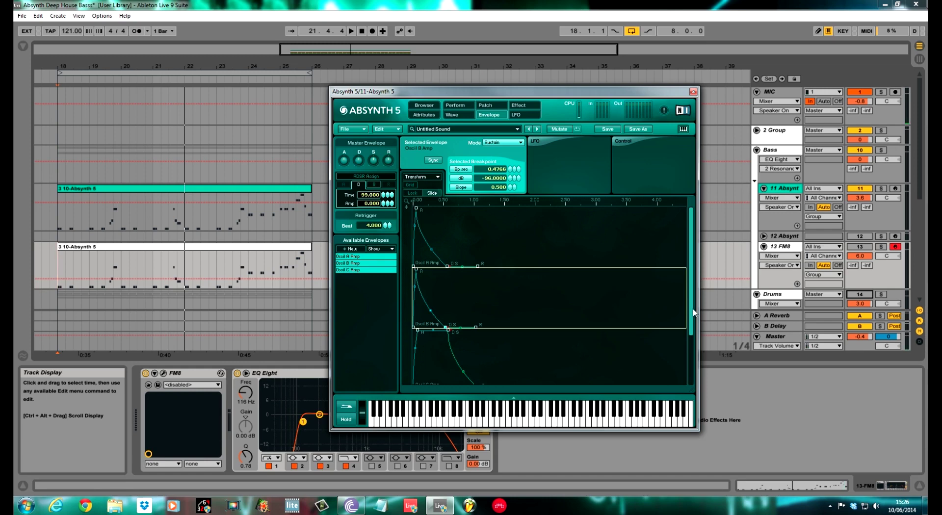
scroll(694, 294, down, 2)
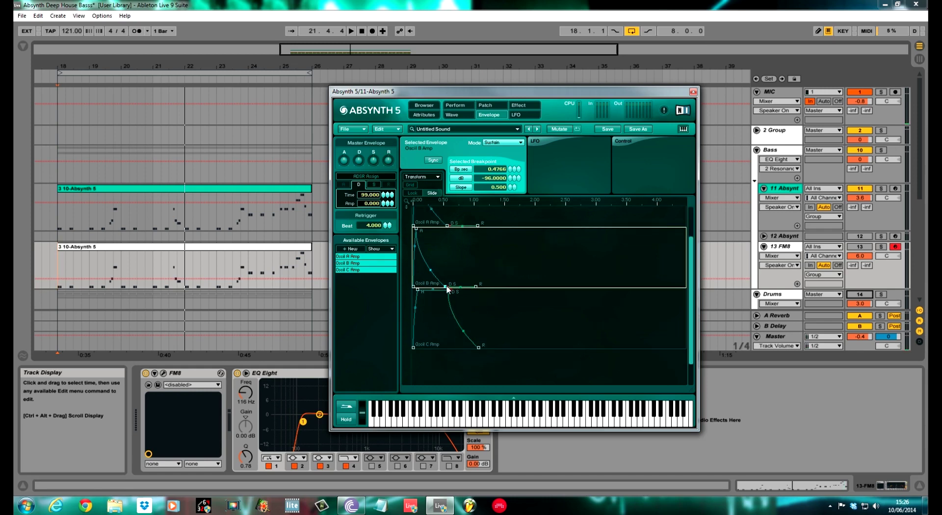
drag(446, 286, 472, 348)
drag(448, 226, 472, 225)
click(499, 226)
drag(500, 287, 467, 347)
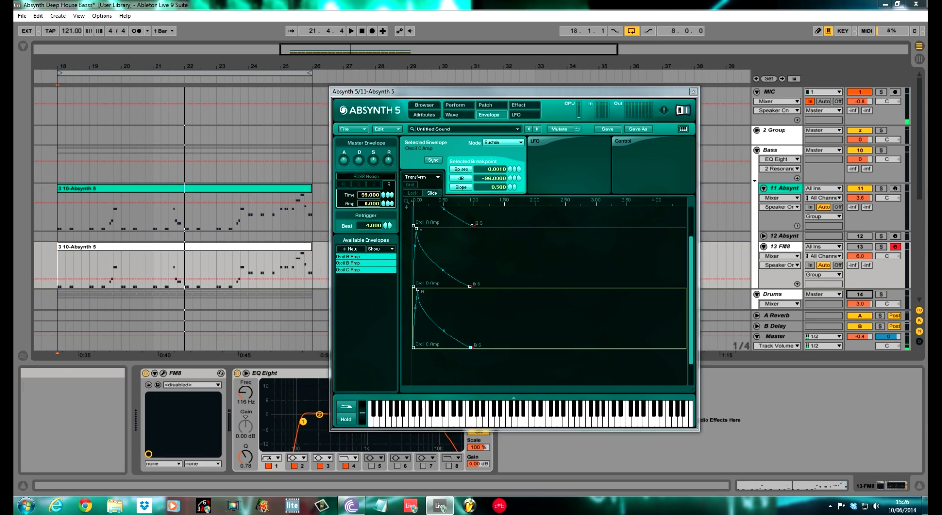
click(484, 105)
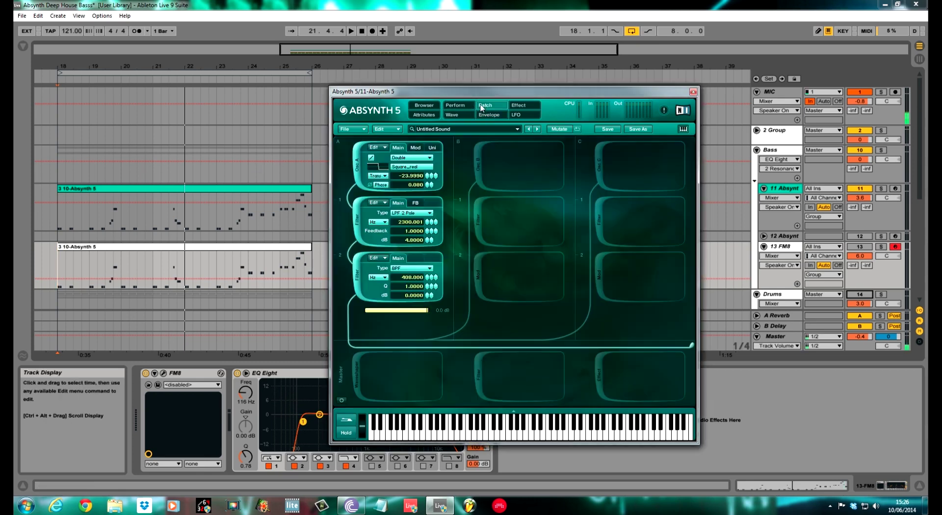
Step: Add a Sine oscillator in channel B with transpose -24 and phase 0.140
click(485, 169)
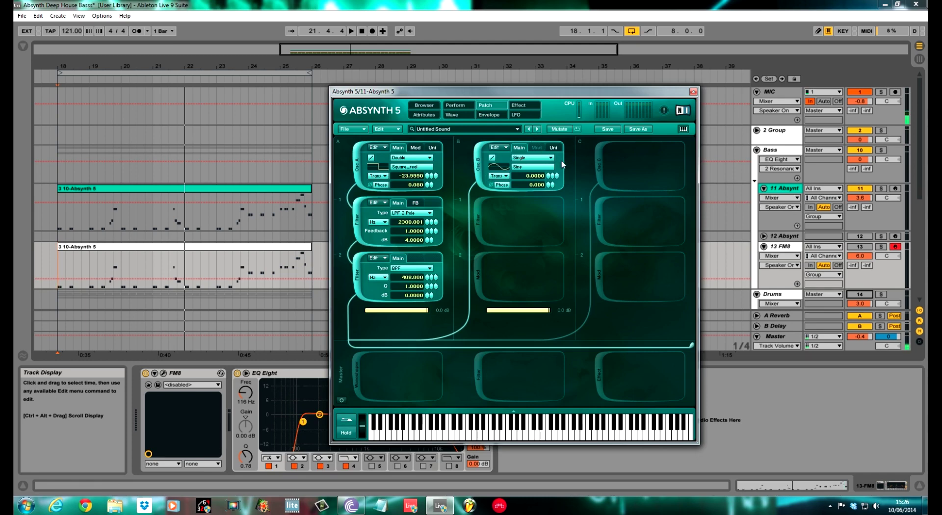
double_click(535, 175)
text(-24)
key(Return)
double_click(543, 185)
text(0.14)
key(Return)
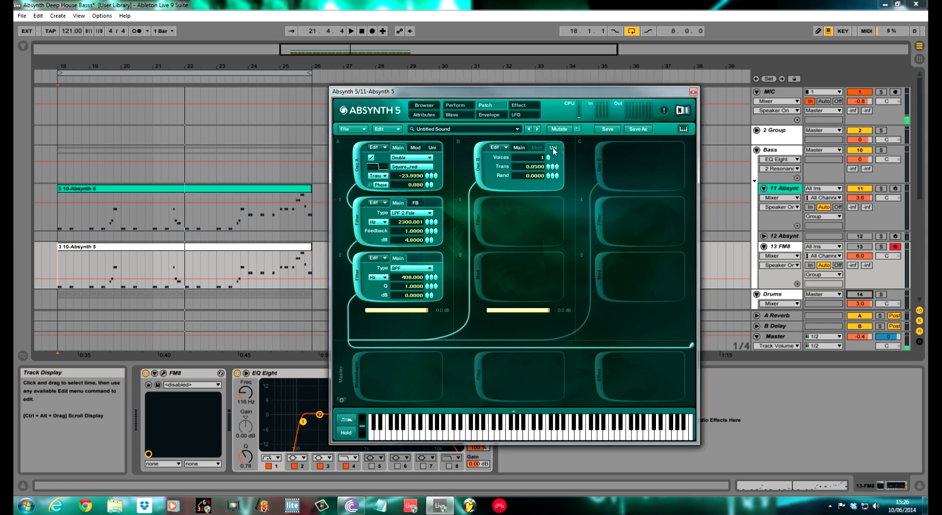
click(477, 219)
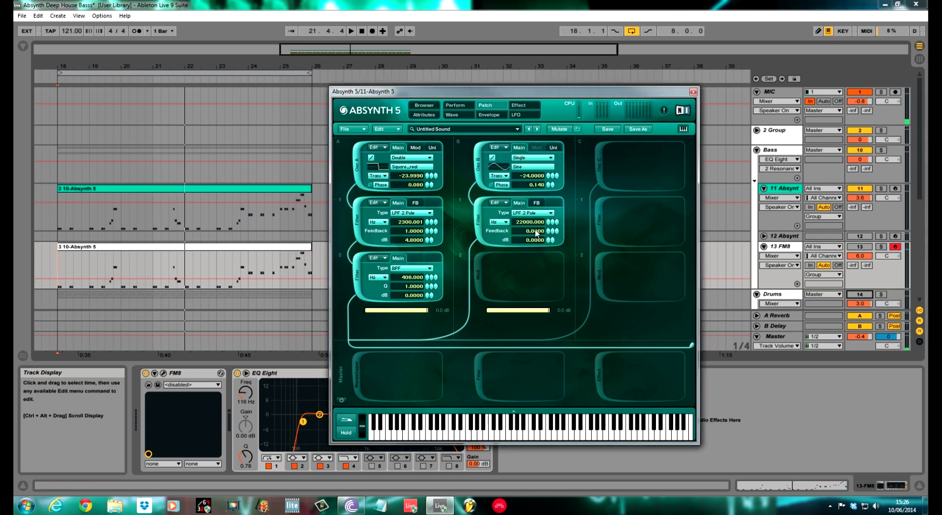
Step: Set channel B's LPF 2 Pole filter to 2400 Hz, feedback 0.38 and 13.5 dB, then play
click(530, 227)
text(2400)
key(Return)
click(539, 232)
text(0.38)
key(Return)
click(529, 241)
text(13.5)
key(Return)
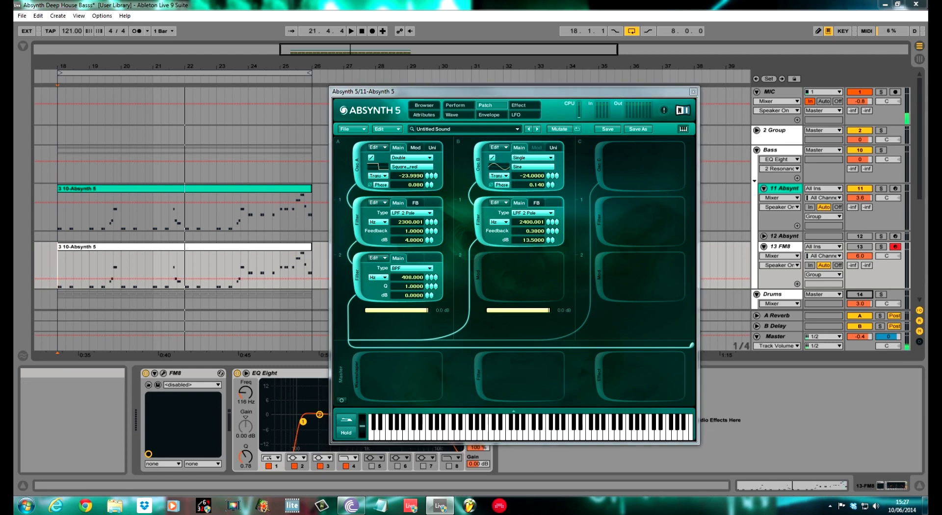
click(542, 204)
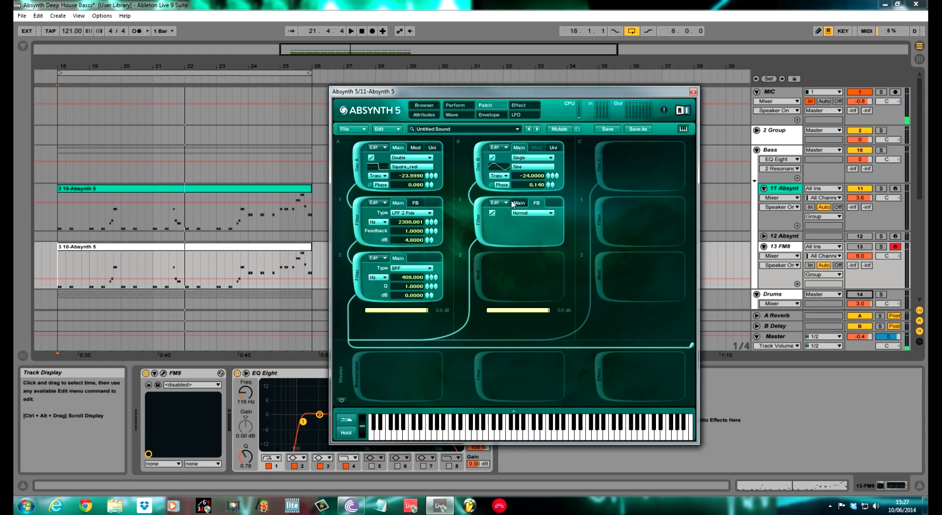
click(520, 203)
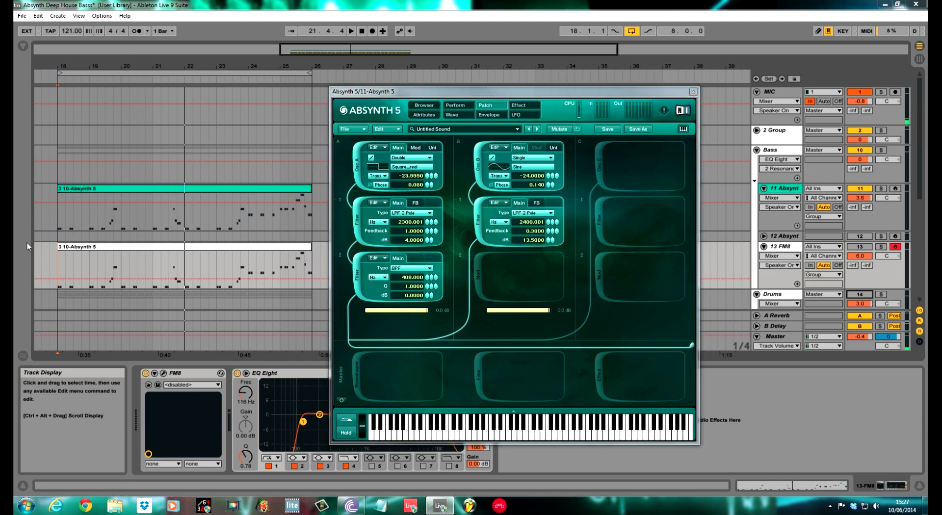
key(space)
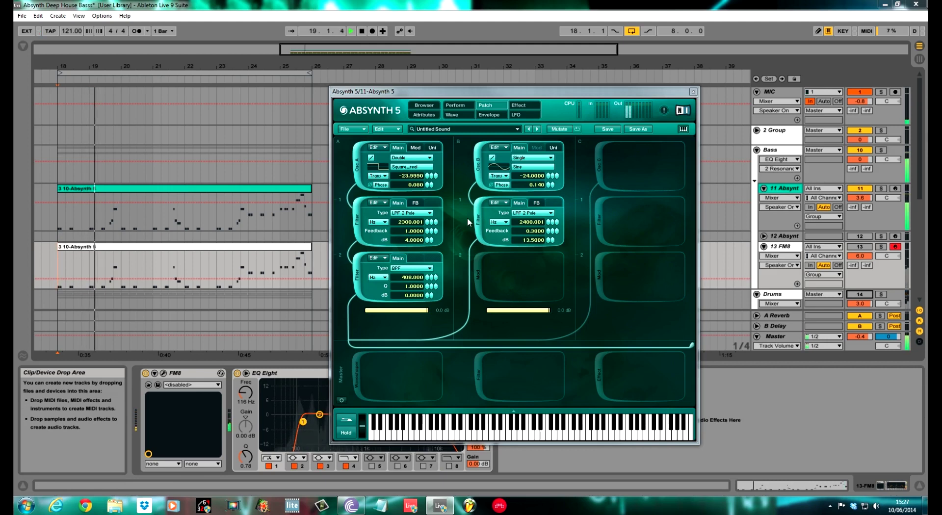
Step: Shift Oscil C's amp sustain breakpoint slightly later, then stop playback and go back to Patch
click(490, 116)
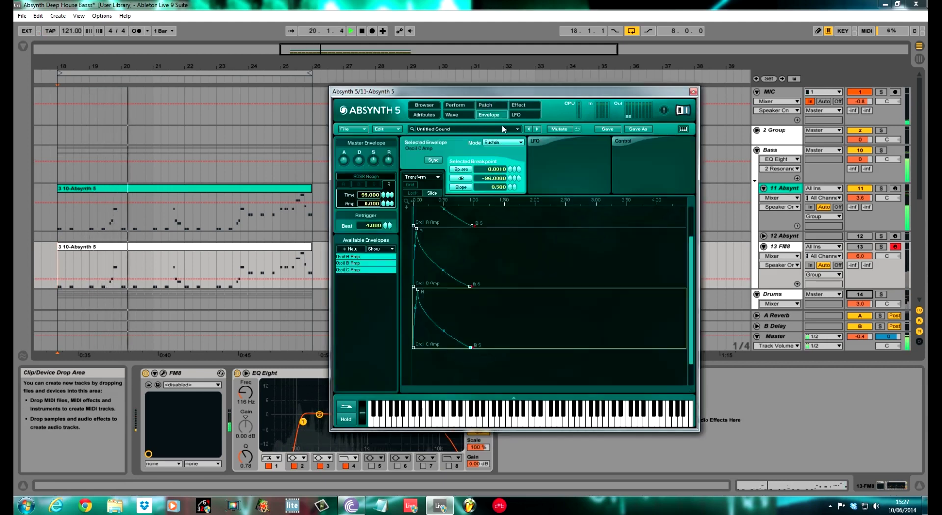
click(472, 225)
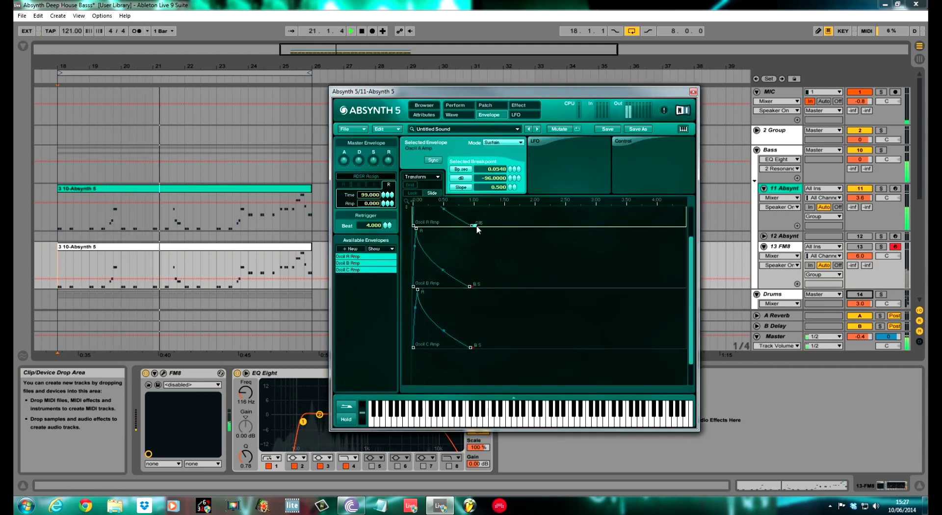
click(474, 286)
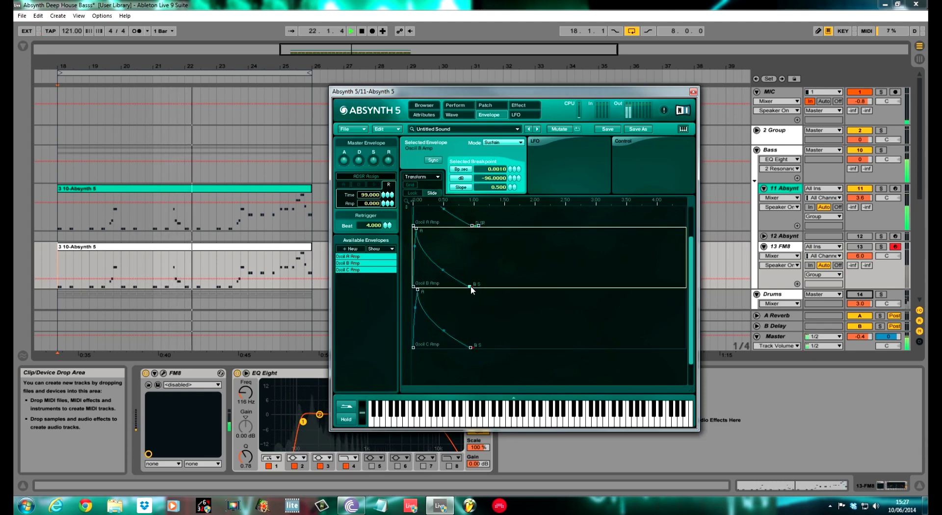
click(473, 347)
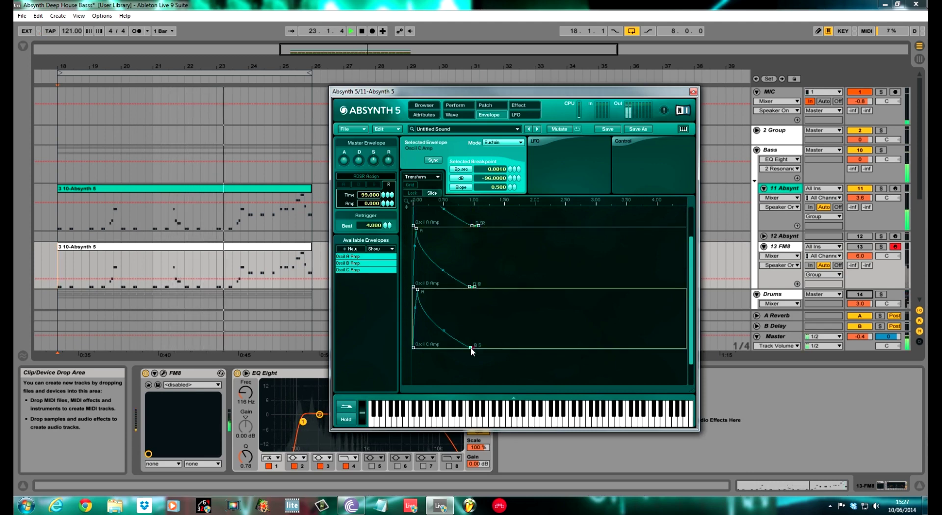
drag(476, 351, 476, 352)
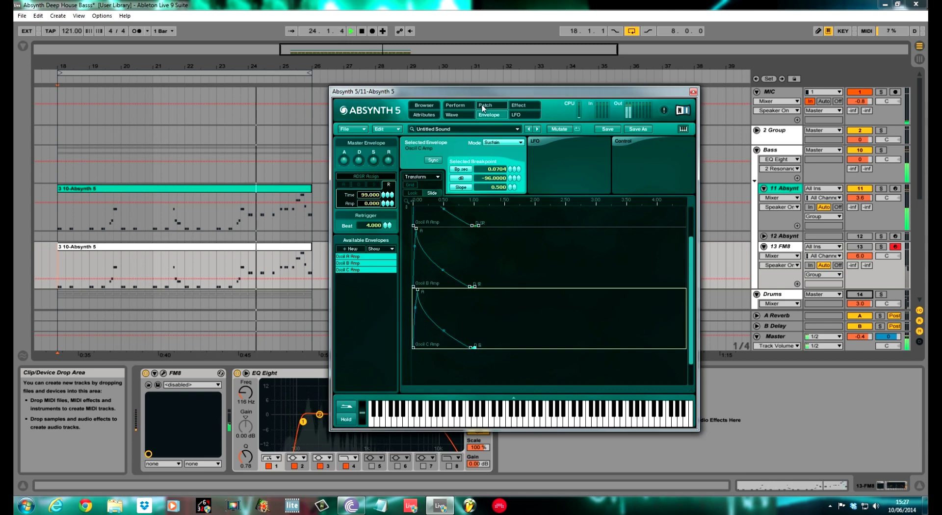
click(473, 225)
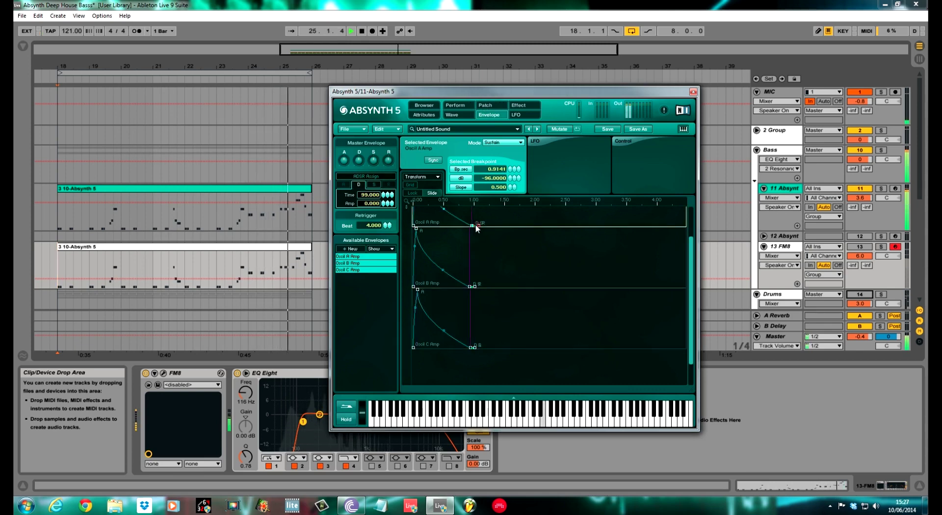
key(space)
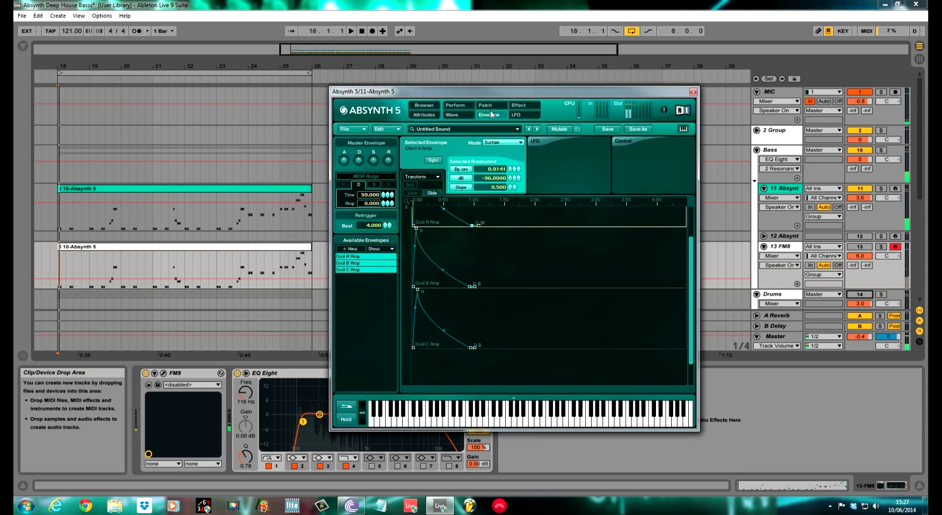
click(486, 106)
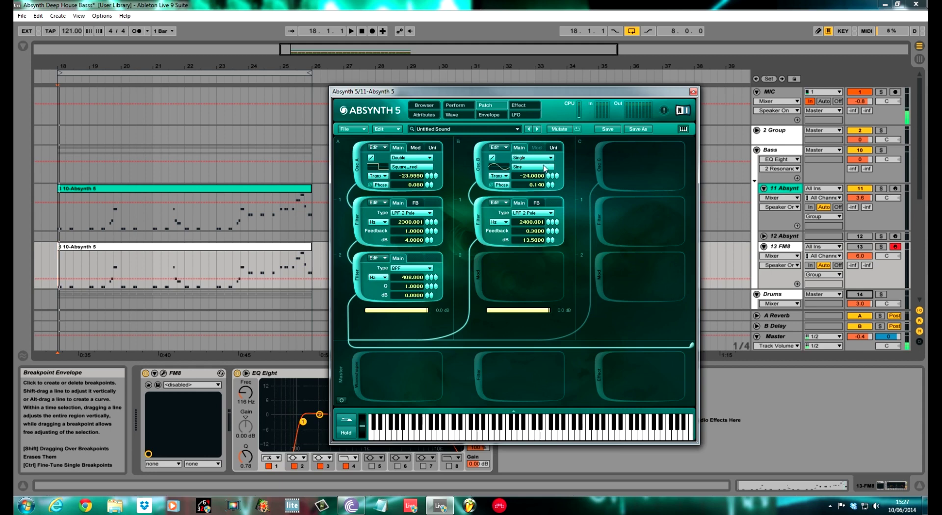
Step: Add a Double oscillator in channel C using the Saw_smooth wave
click(599, 160)
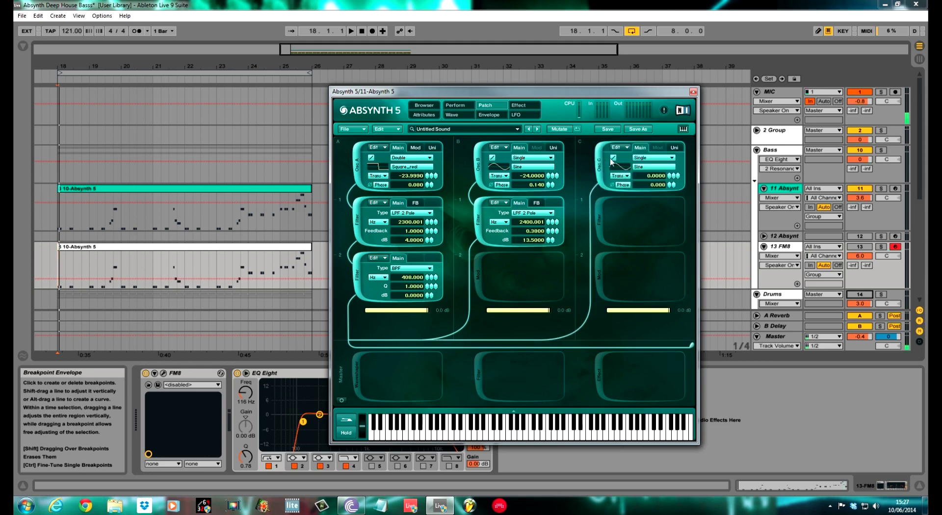
click(654, 158)
click(658, 164)
click(668, 167)
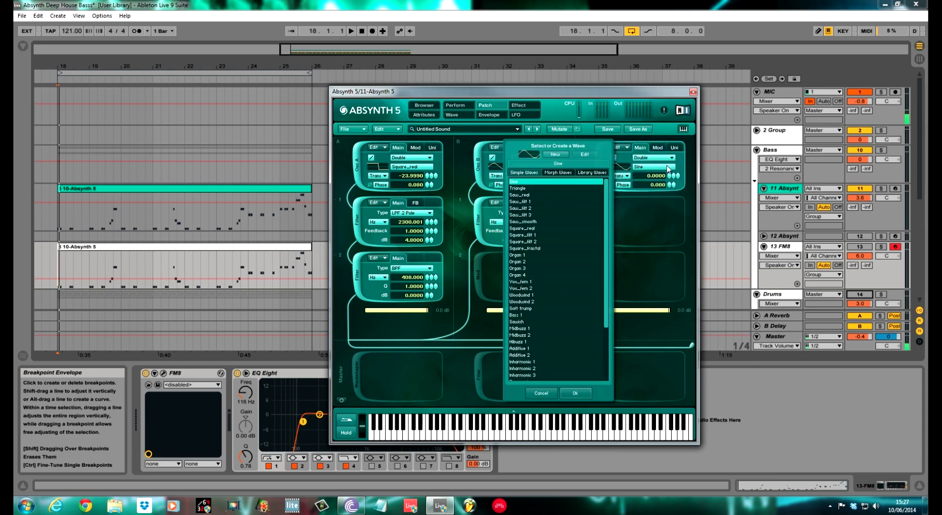
click(535, 222)
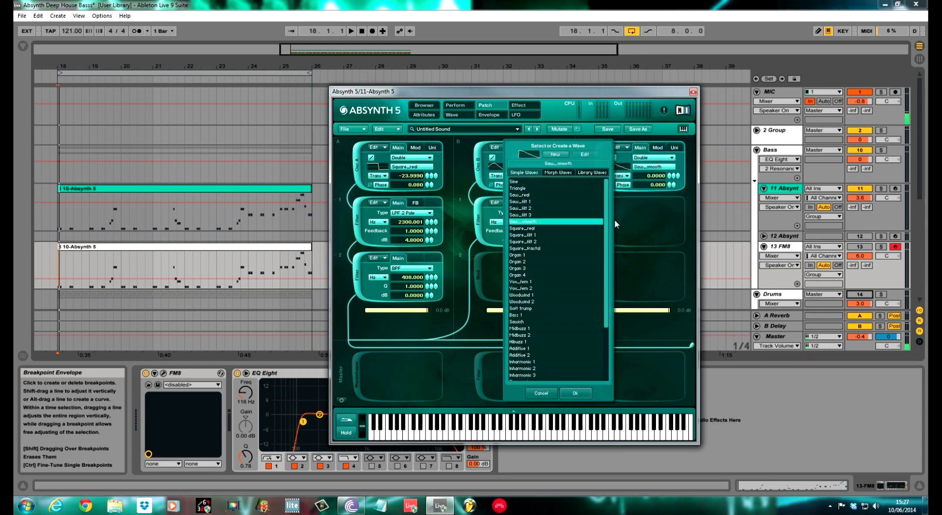
click(576, 393)
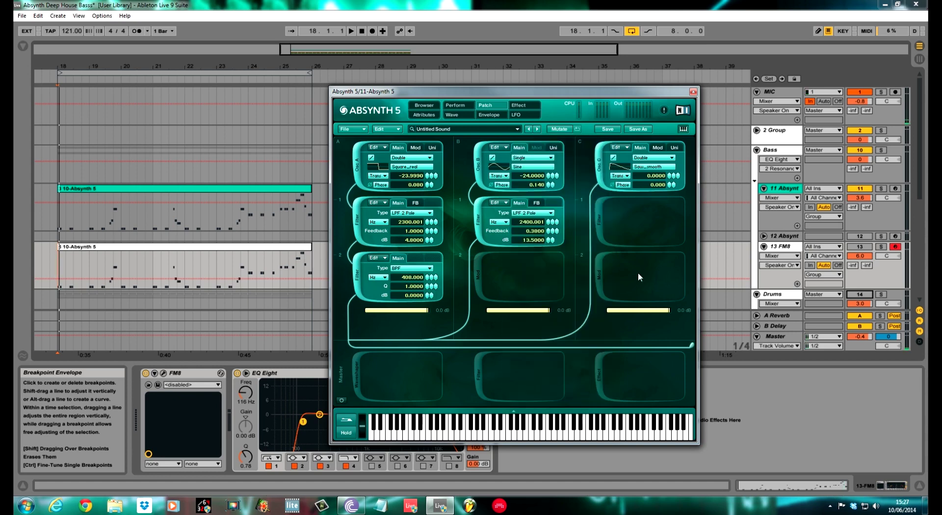
Step: Transpose oscillator C down to -24.0077
double_click(648, 176)
drag(678, 178, 674, 188)
drag(668, 207, 667, 211)
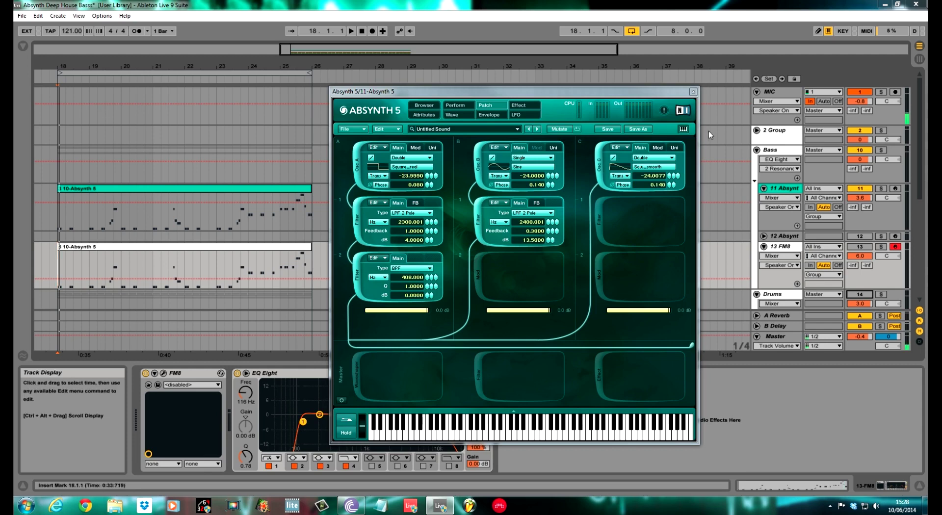
click(675, 147)
click(674, 148)
Step: Add an LPF 2 Pole filter after oscillator C with a 5800 Hz cutoff
click(637, 148)
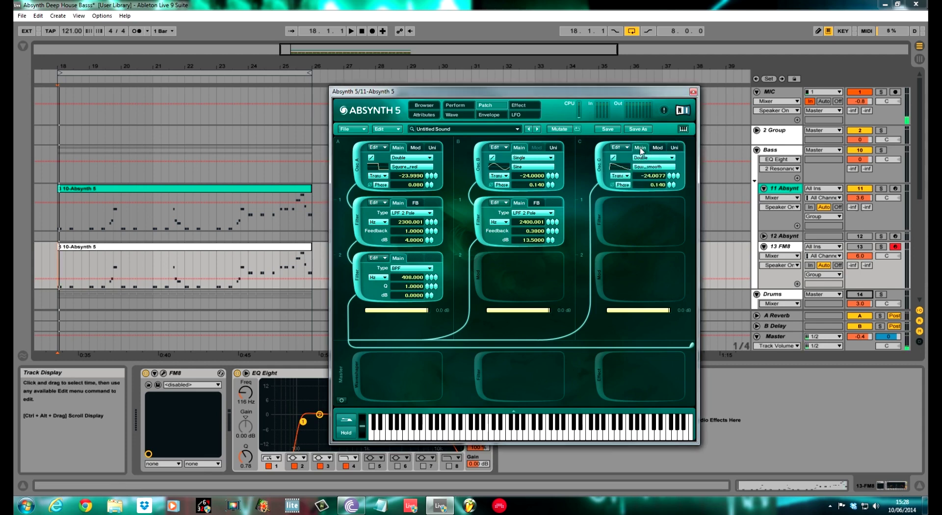
click(596, 222)
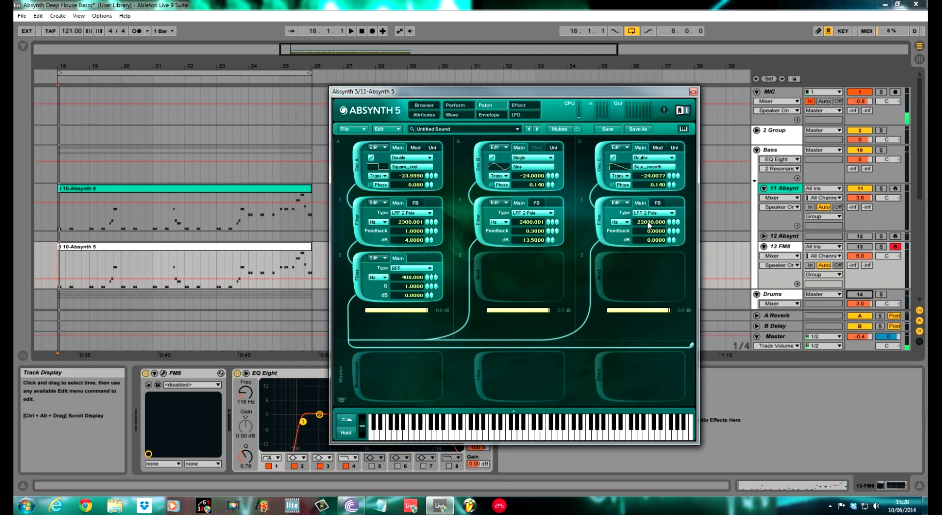
double_click(648, 223)
text(5800)
key(Return)
Step: Set the C filter's feedback to 0.5 and its gain to 0.8 dB
double_click(660, 232)
text(0.5)
key(Return)
drag(654, 239, 653, 240)
key(Escape)
double_click(641, 243)
text(0.8)
key(Return)
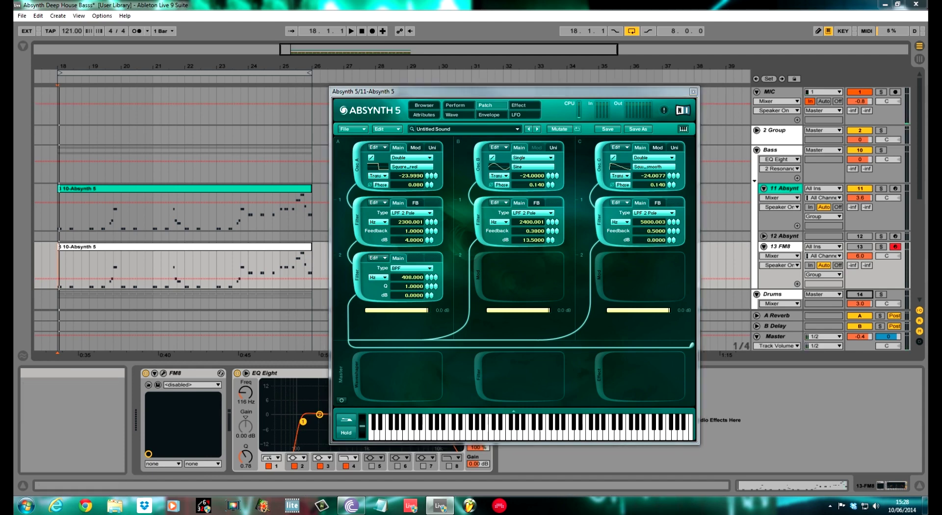
Step: Make the C filter module a Sine Waveshape with Amount 100 and Phase 1, then audition the bass
click(664, 213)
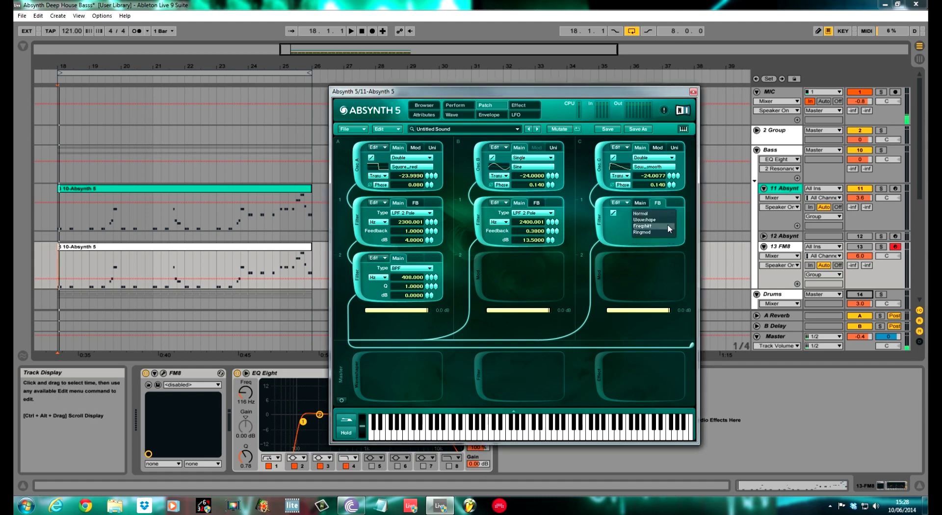
click(662, 220)
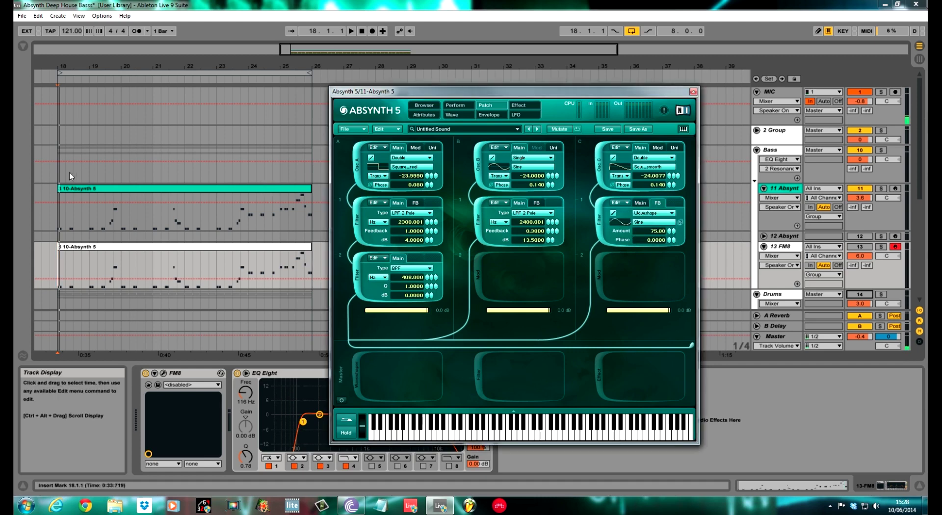
scroll(656, 236, up, 5)
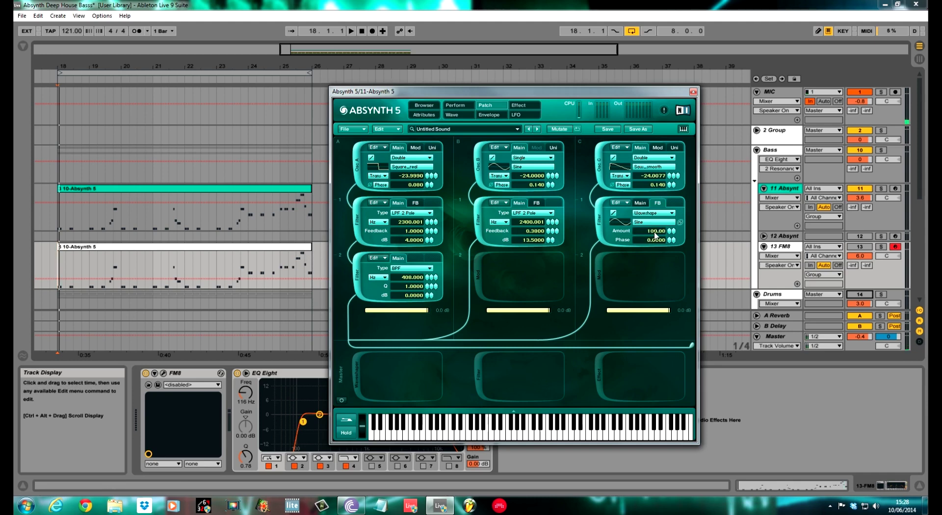
double_click(656, 240)
text(1)
key(Return)
key(space)
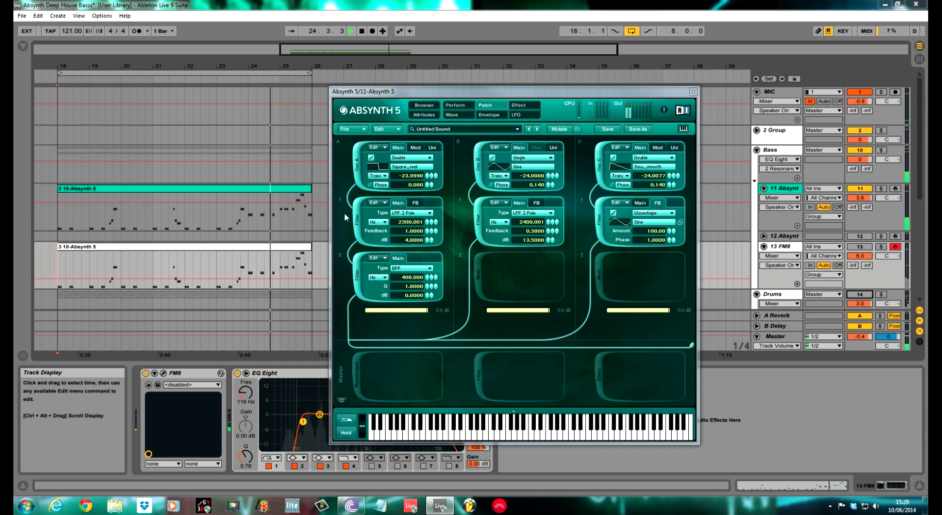
key(space)
Step: Add an LPF 2 Pole filter in column C's third slot, revert the middle module to Filter, and audition
click(681, 278)
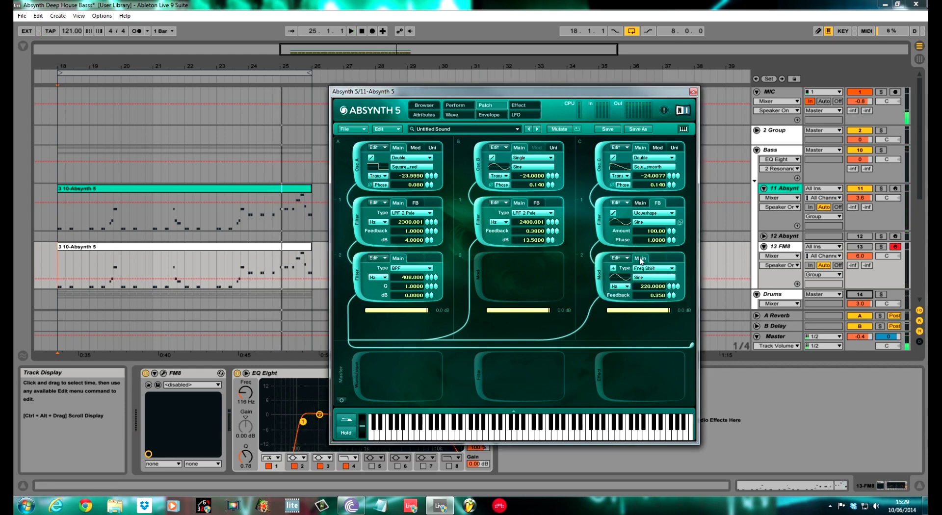
click(670, 268)
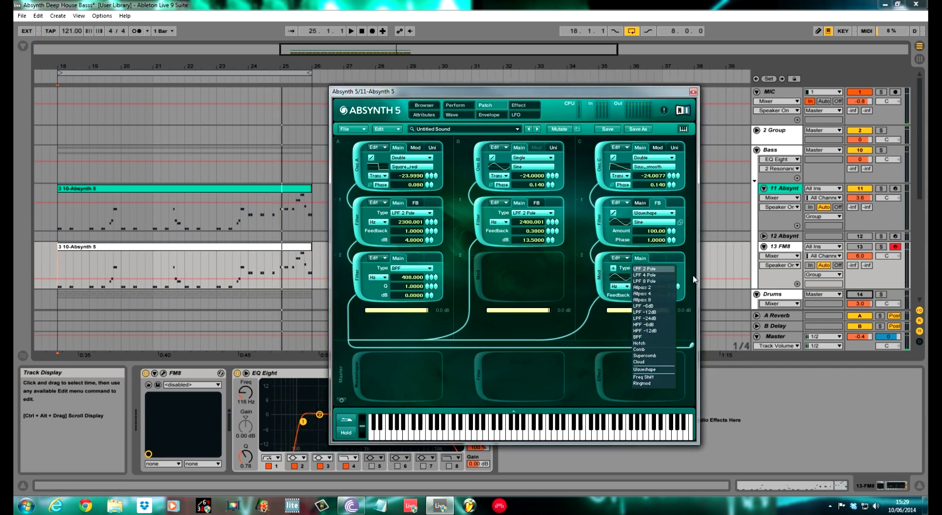
click(644, 269)
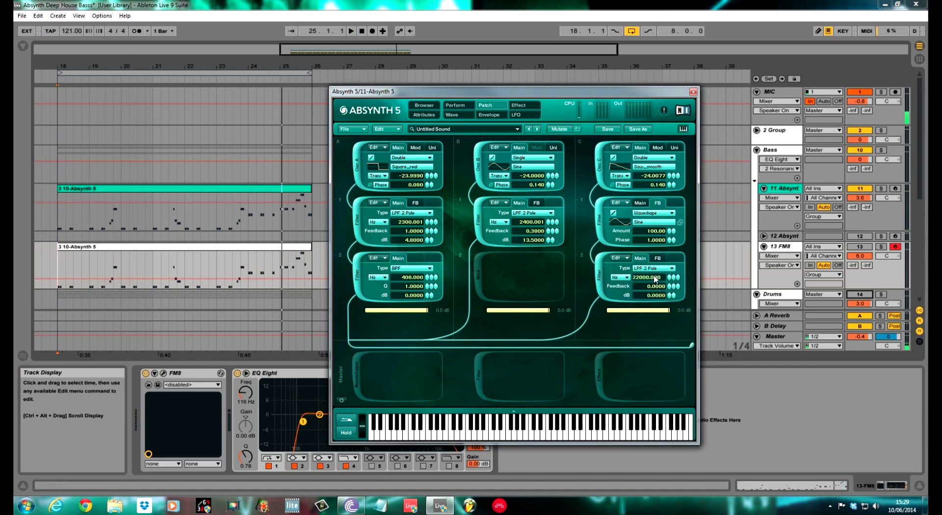
click(643, 212)
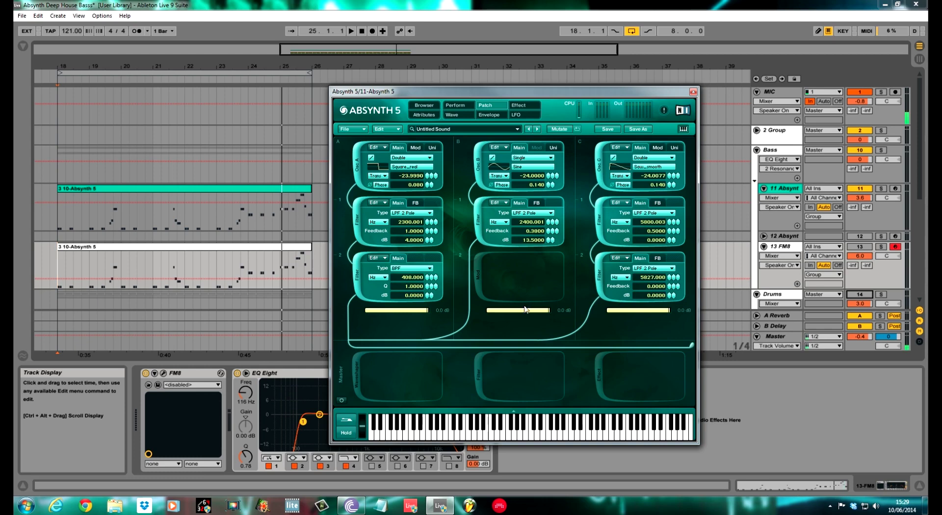
key(space)
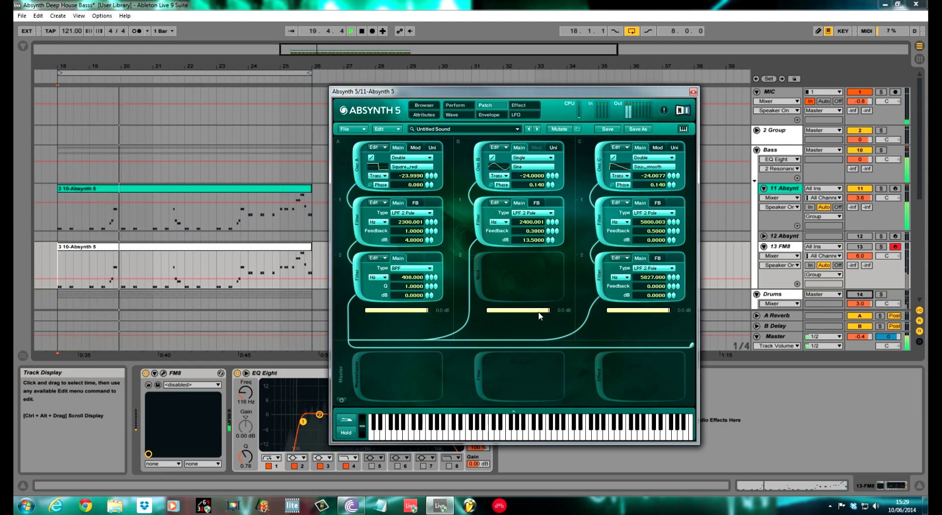
key(space)
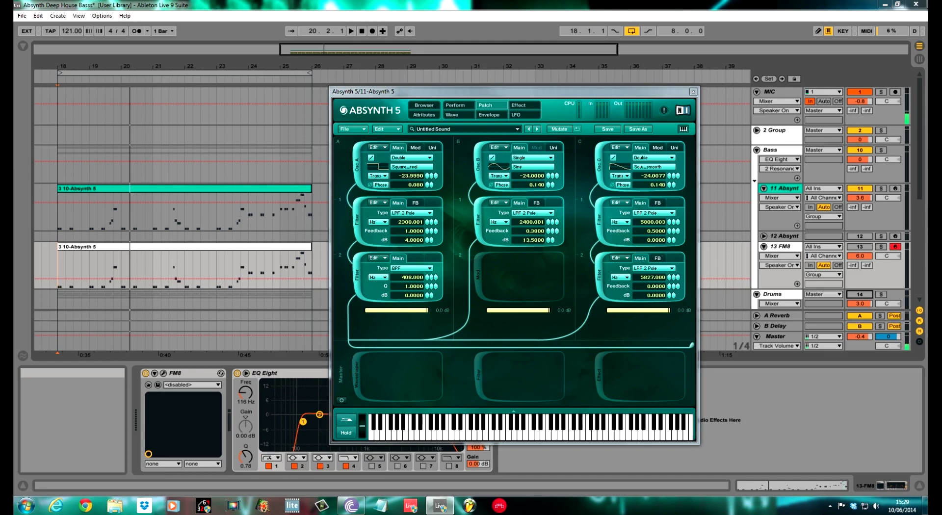
Step: Create new envelopes on filter A and filter C cutoffs, then select Filter A1 Freq
right_click(417, 225)
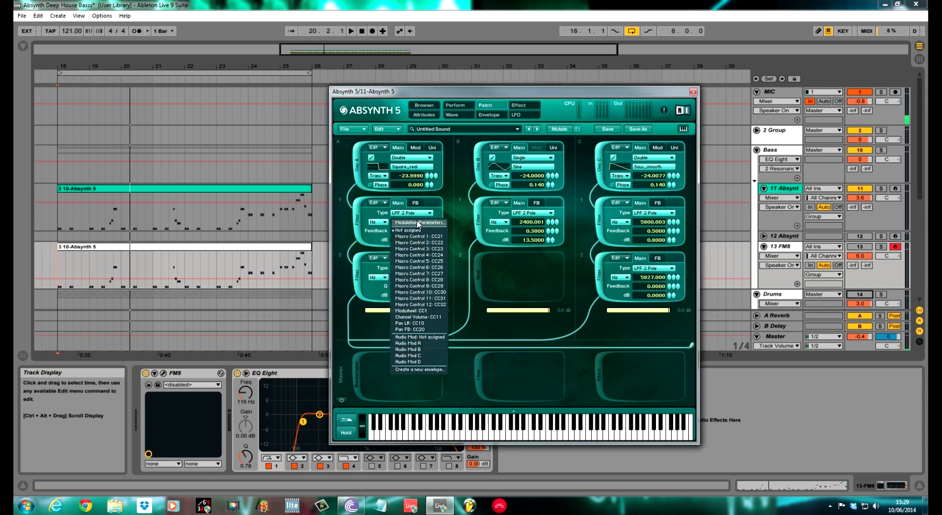
click(430, 370)
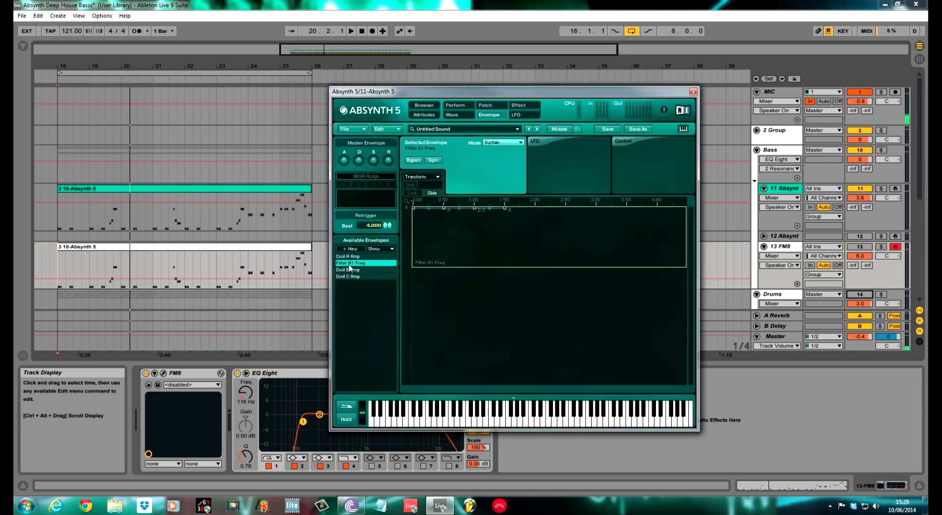
click(486, 105)
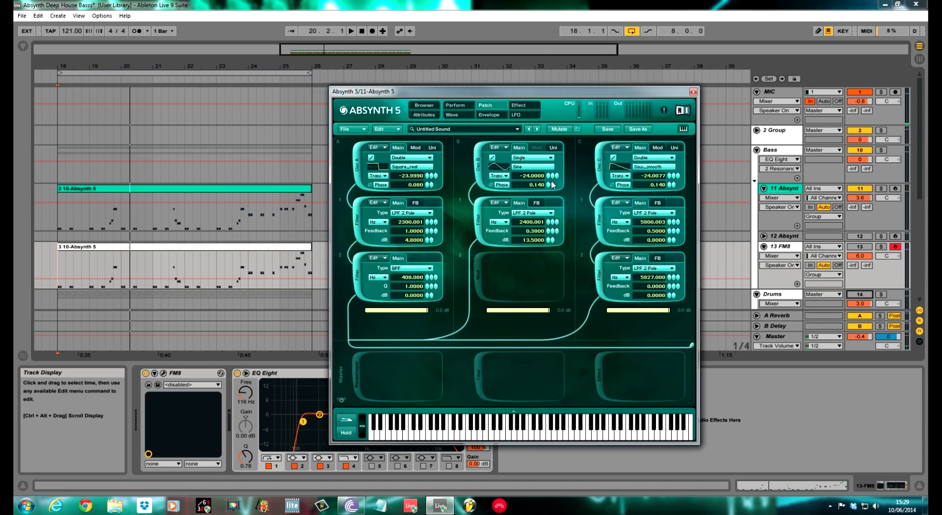
right_click(651, 225)
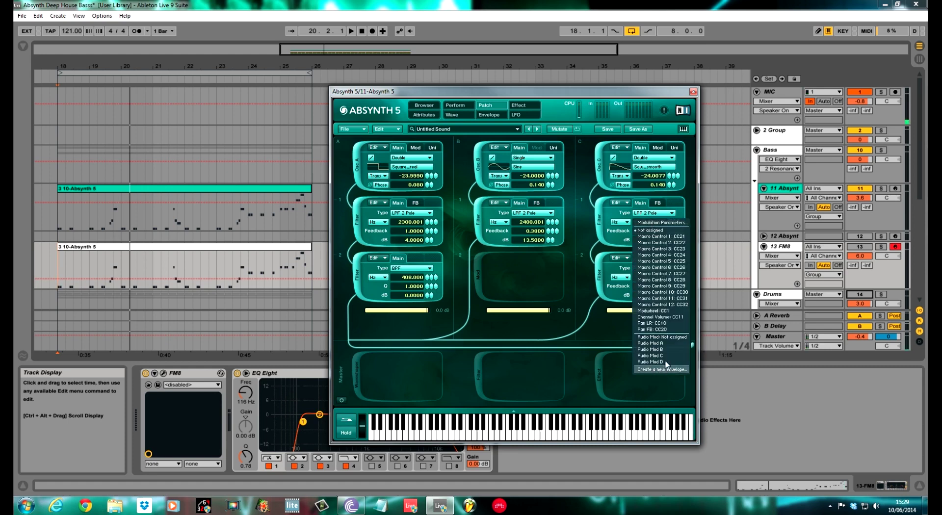
click(663, 372)
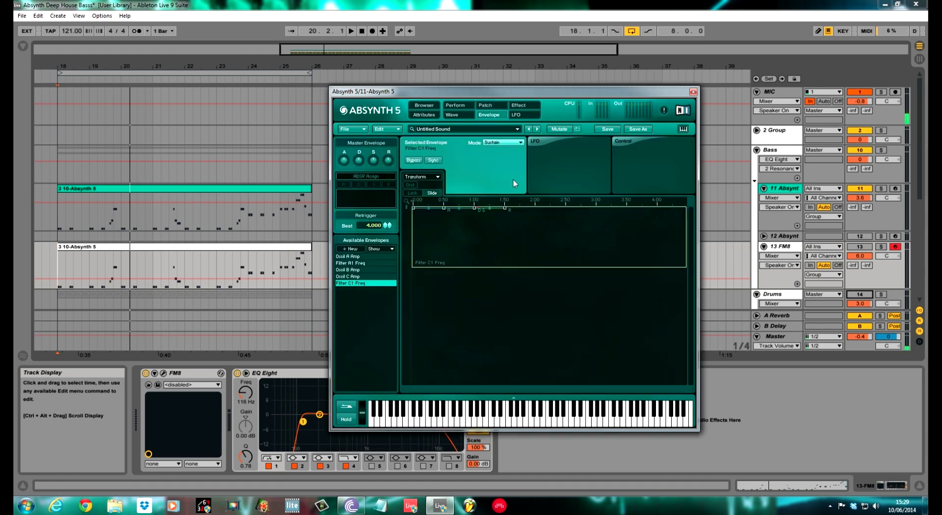
click(365, 265)
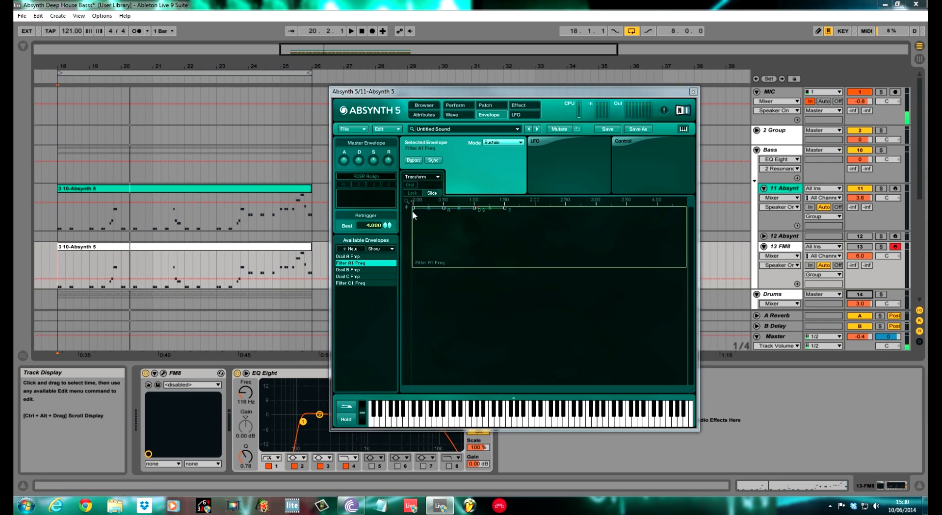
Step: Shape Filter A1 Freq: start at 20 Hz, near-instant attack, then decay and sustain to 20 Hz
drag(414, 209, 419, 260)
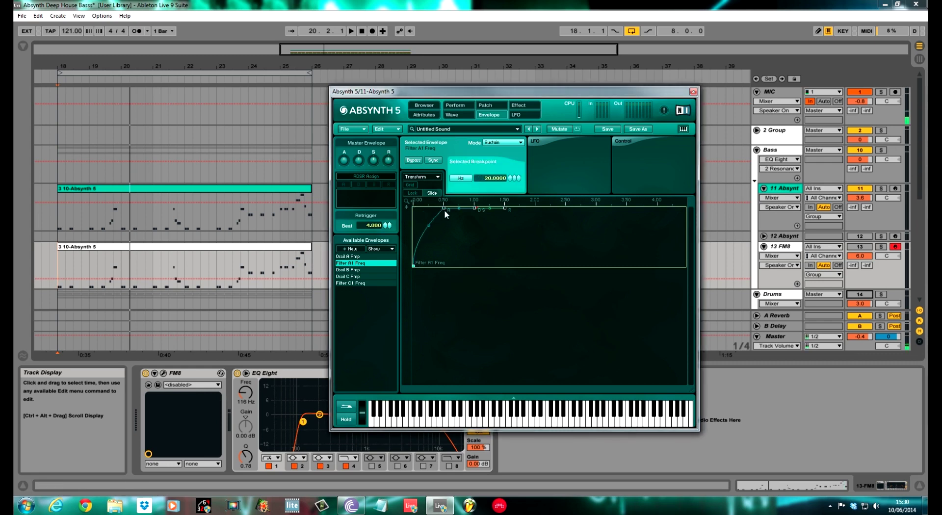
drag(445, 210, 475, 261)
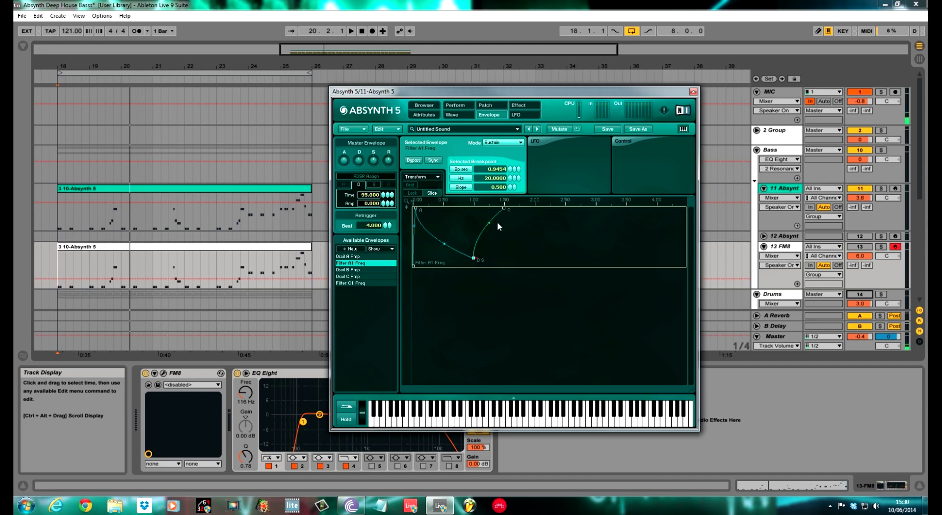
drag(504, 208, 476, 260)
drag(479, 256, 497, 224)
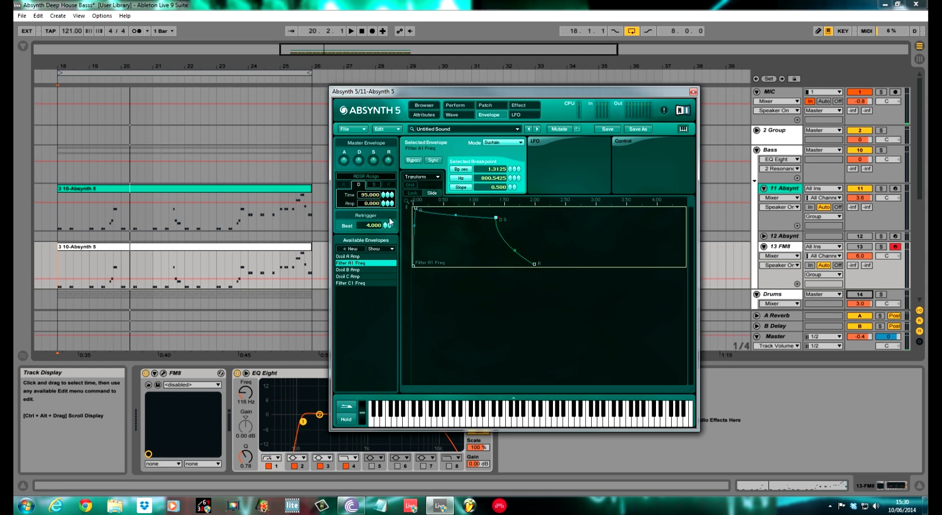
drag(498, 217, 526, 271)
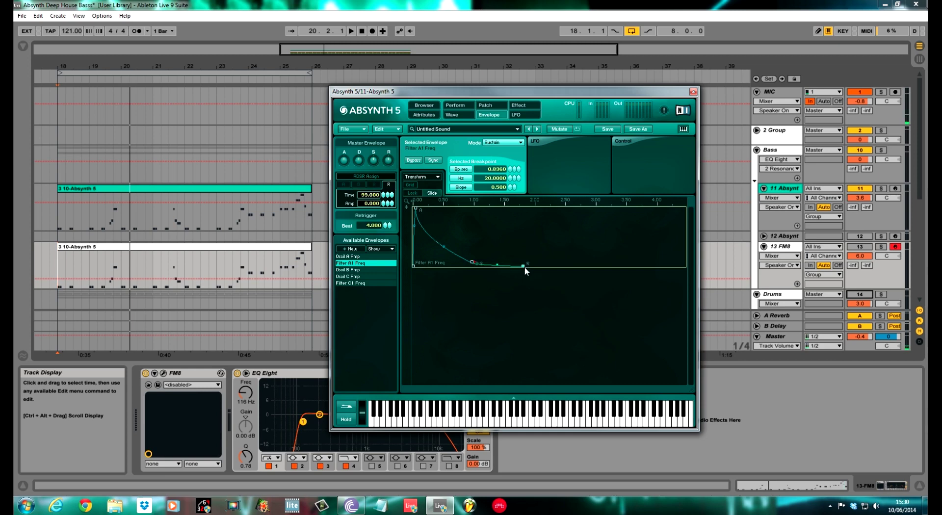
click(363, 284)
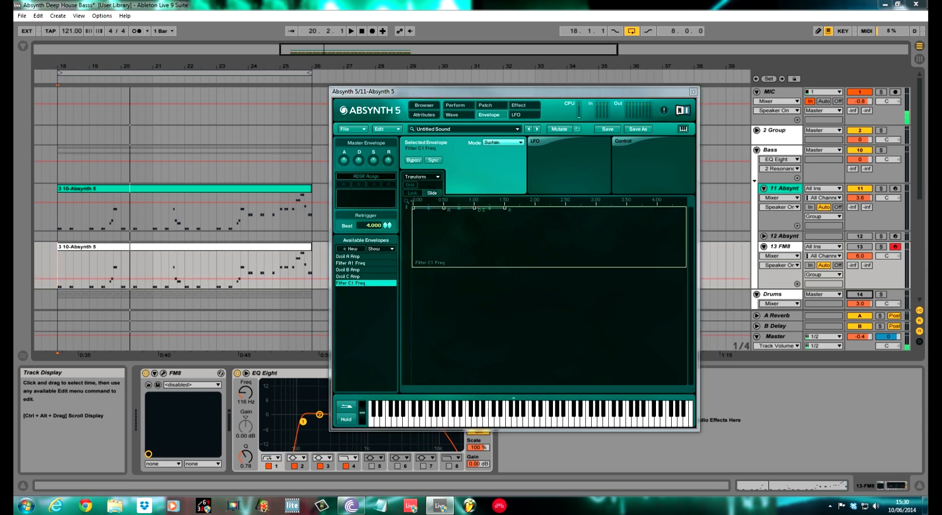
Step: Shape Filter C1 Freq with a low start, early attack, and decay and release dropping to 20 Hz
click(265, 165)
drag(413, 209, 413, 274)
click(444, 209)
drag(445, 210, 416, 208)
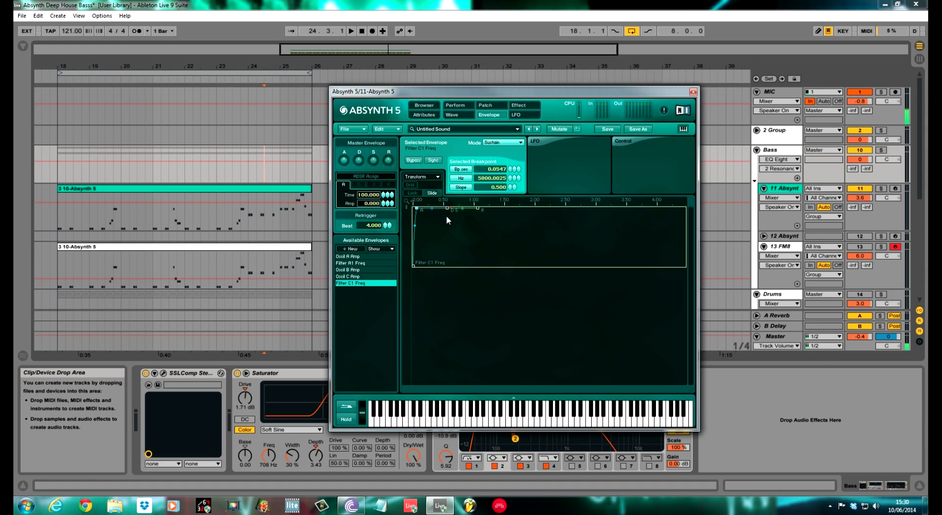
drag(445, 209, 442, 237)
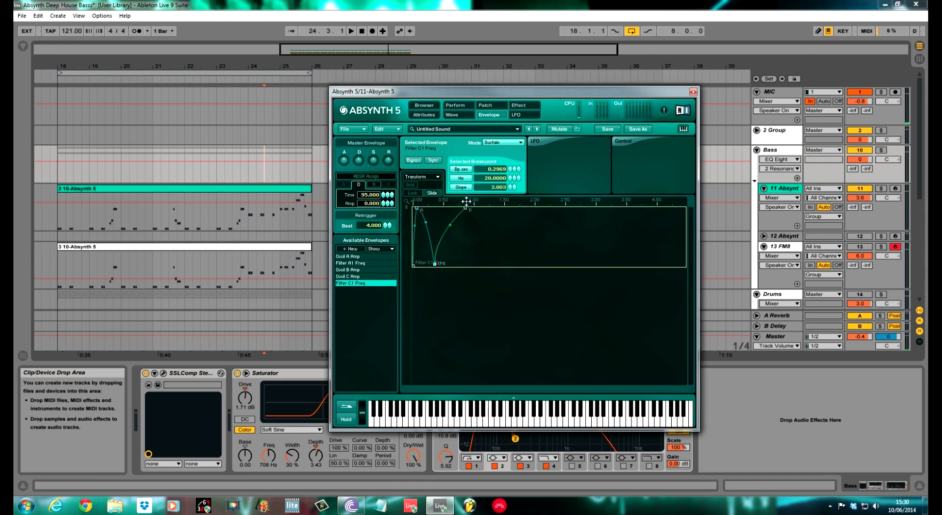
drag(466, 208, 442, 270)
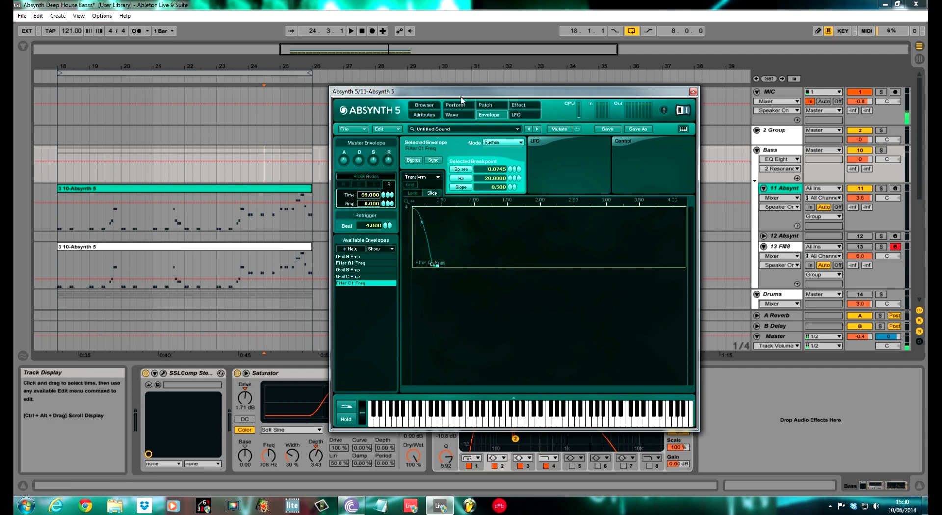
Step: Return to the Patch page and play the bass from bar 18
click(485, 105)
key(space)
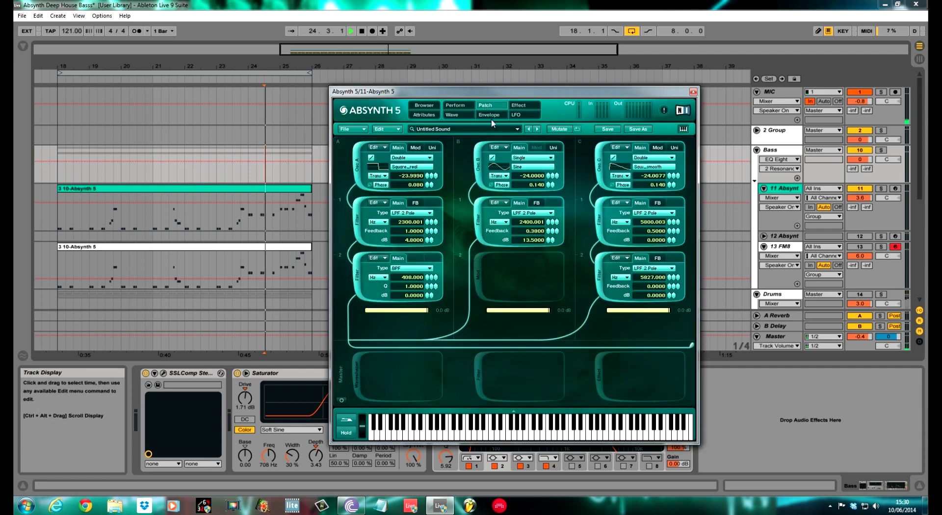
click(55, 208)
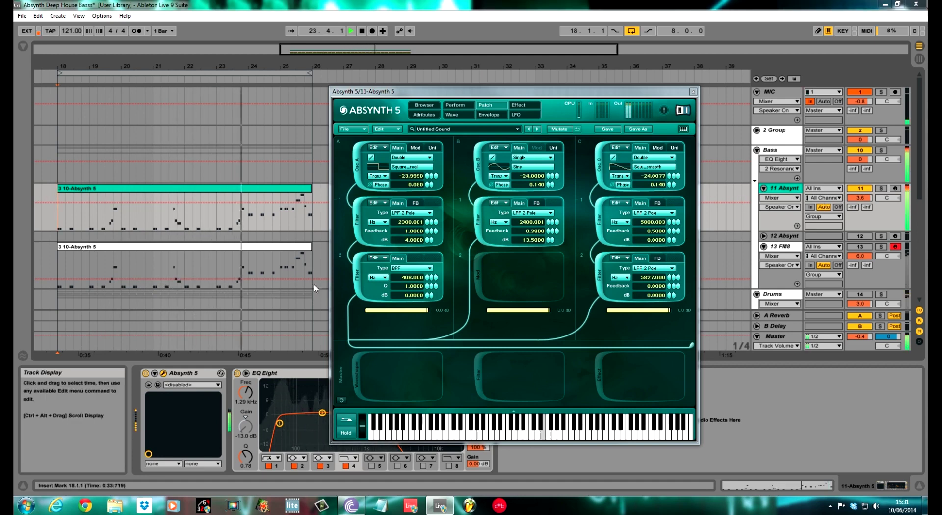
Step: Bring the Absynth window back into focus while the bass plays from bar 18
click(489, 116)
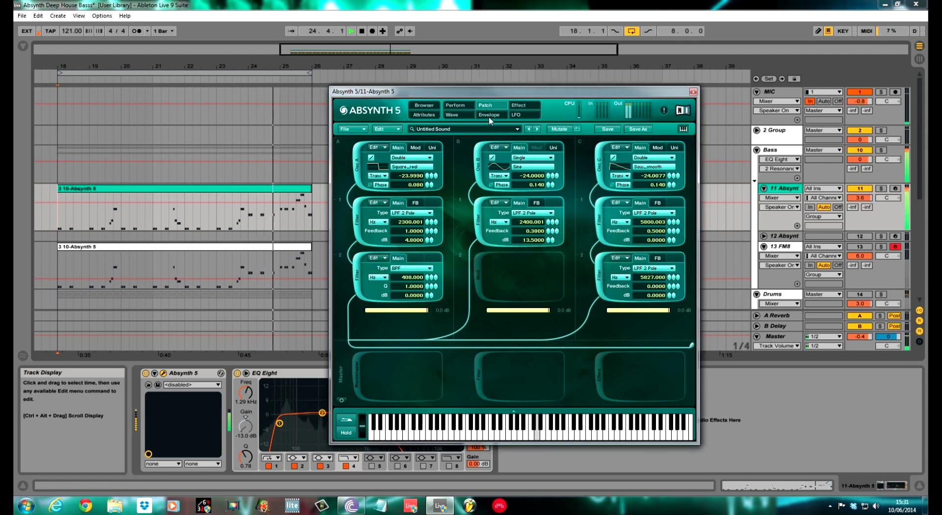
Step: Activate the master module as a Ringmod set to Ratio mode at 0.5
click(363, 380)
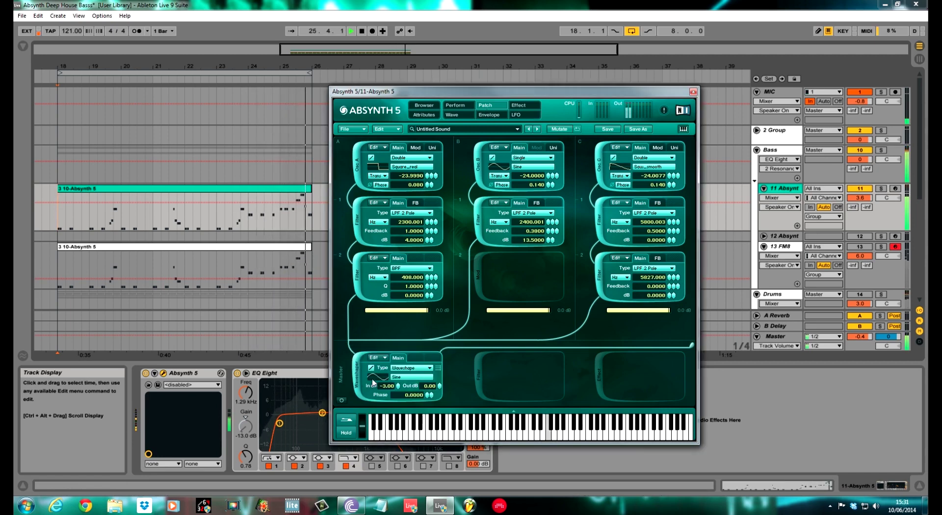
key(space)
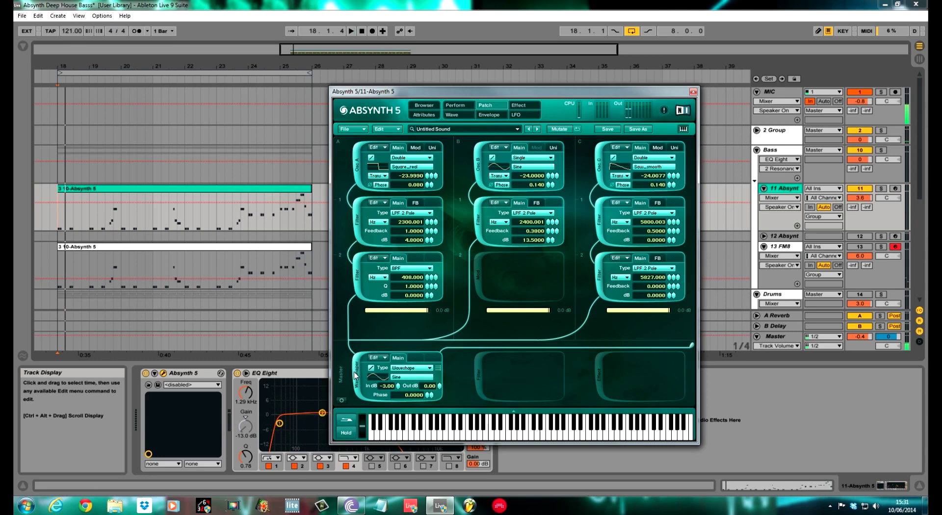
click(431, 368)
click(408, 436)
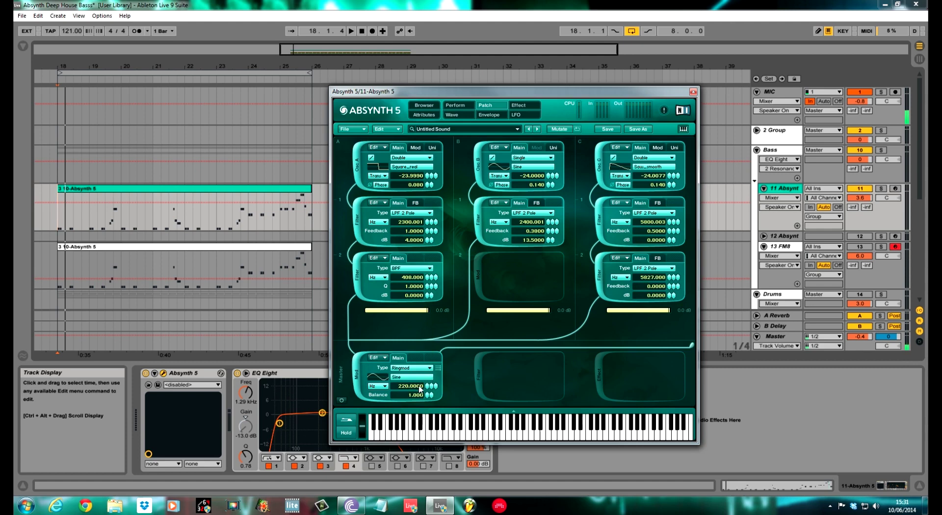
click(385, 387)
click(382, 392)
drag(411, 389, 408, 393)
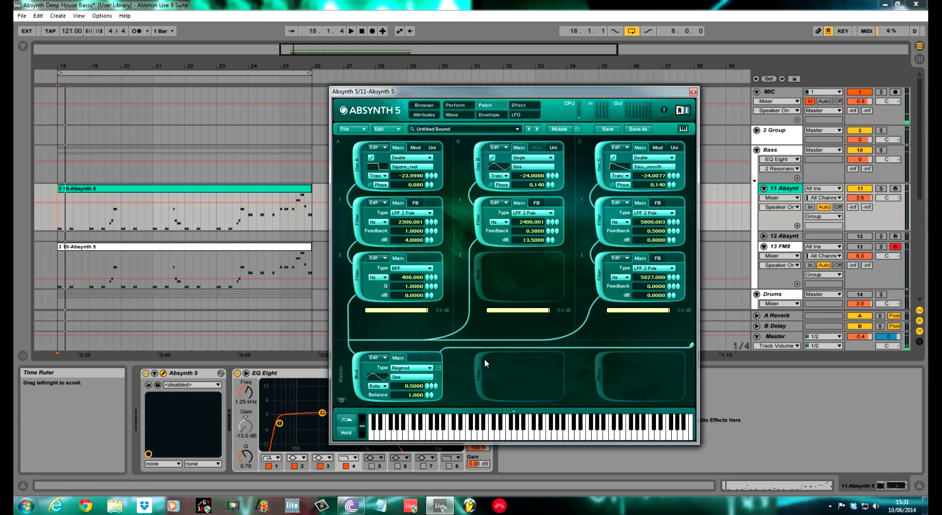
Step: Audition the ring mod by bypassing and re-enabling it, then switch on the master effect slot
key(space)
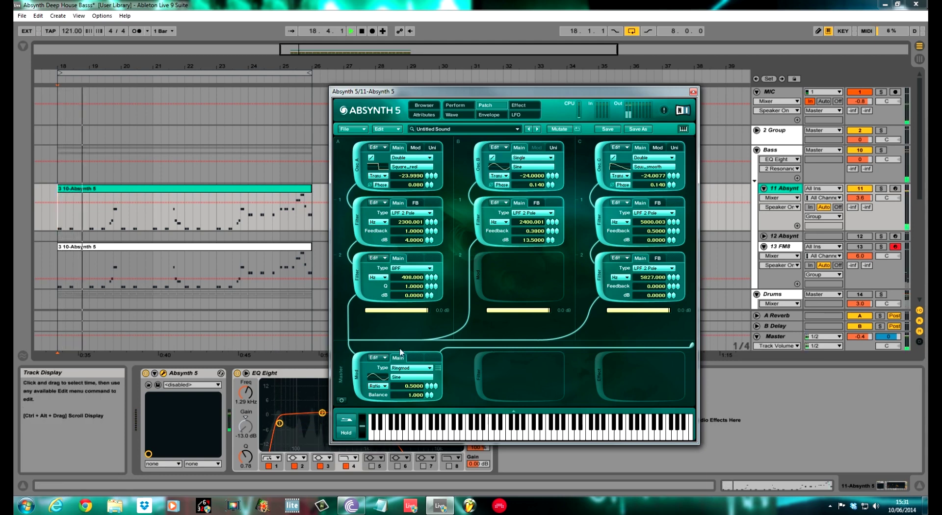
click(355, 366)
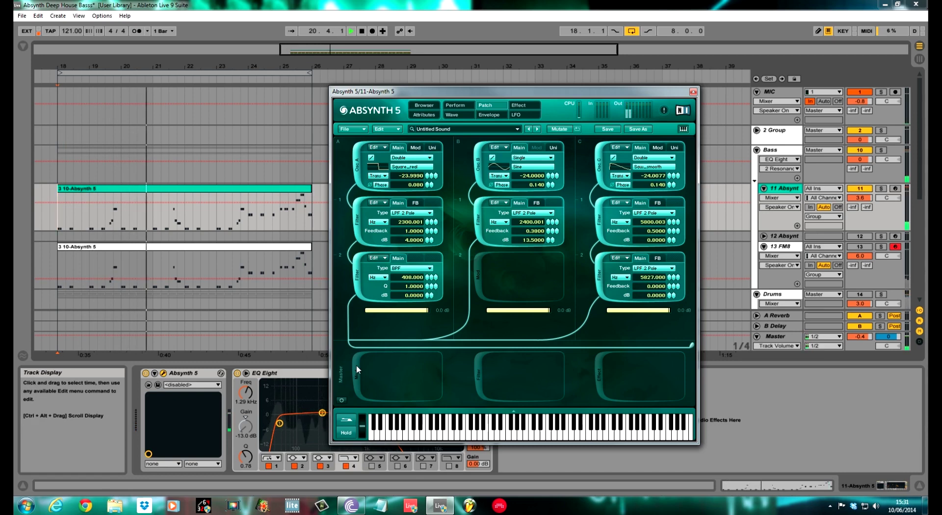
click(356, 366)
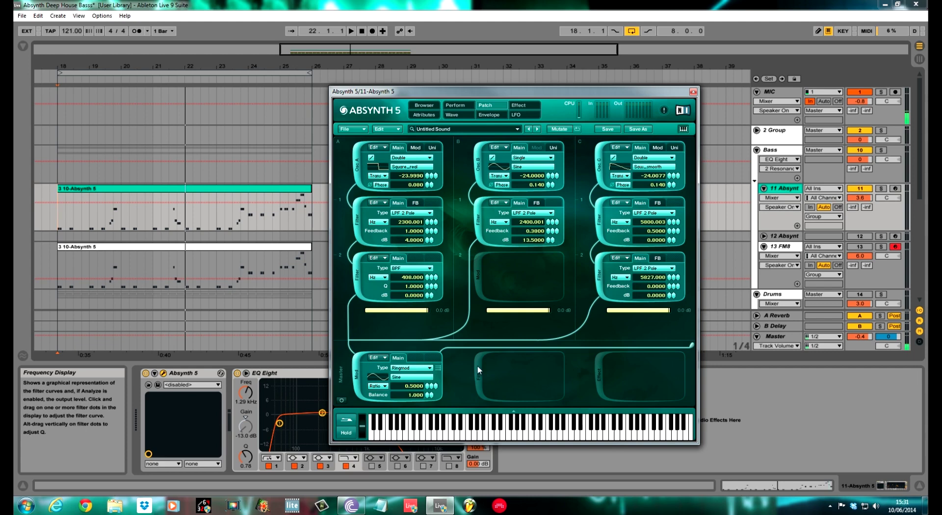
click(599, 367)
Step: Select the Multitap delay, feed channel C at about three-quarters, and enable Surround with 0.010 s rotate
click(653, 358)
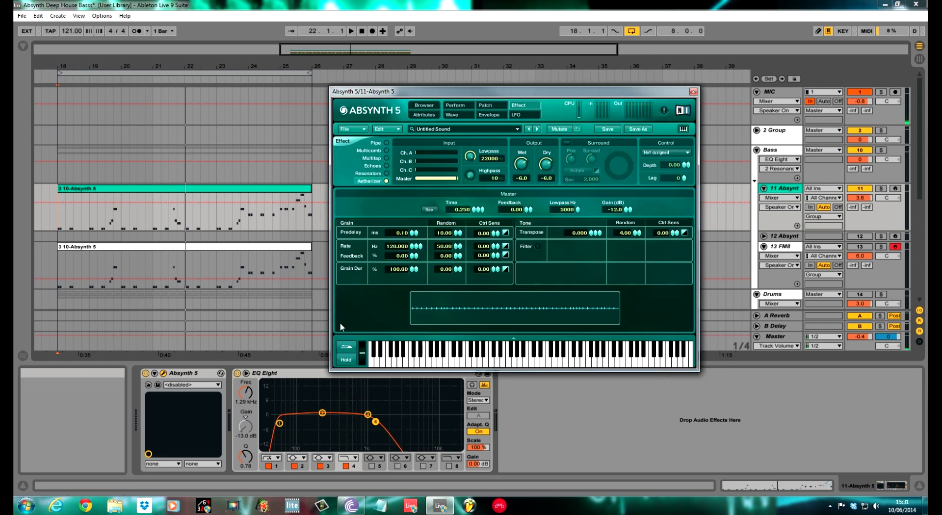
click(384, 158)
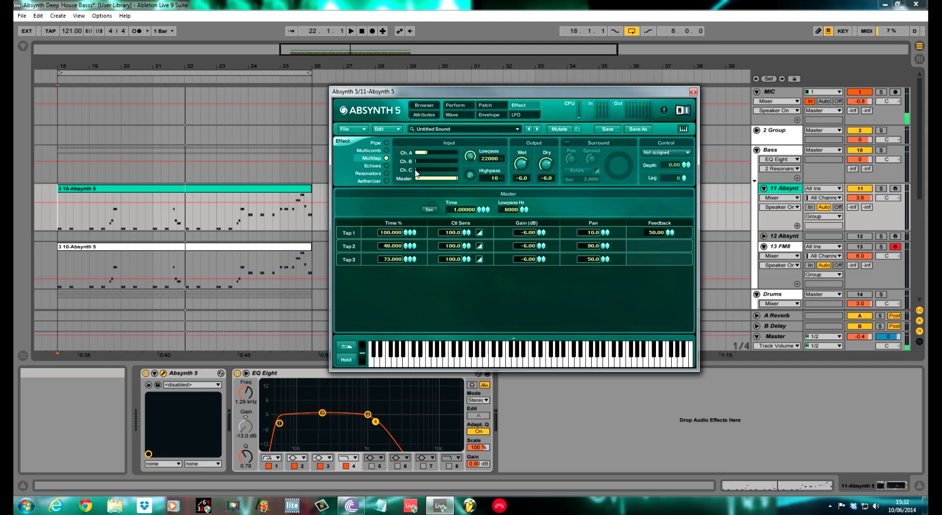
drag(417, 169, 450, 175)
click(567, 142)
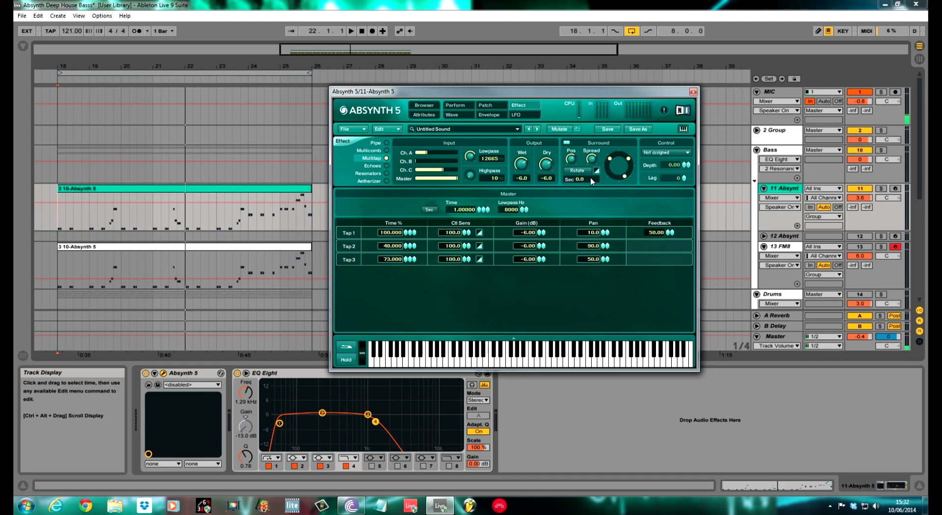
drag(592, 181, 591, 182)
Step: Set tap 3 time to 50 and Ctl Sens for taps 1–3 to 36, 53 and 54
double_click(389, 261)
text(50)
key(Return)
double_click(451, 233)
text(3)
double_click(455, 249)
text(53)
key(Return)
double_click(448, 260)
Step: Set tap 1 gain to -8 dB and lower tap 1 feedback from 50 to 16
double_click(529, 235)
text(-8)
key(Return)
key(Return)
drag(670, 235, 666, 255)
drag(665, 249, 665, 248)
Step: Playing from bar 18, set tap 1 feedback to 10 and wet level to -10.4 dB, then stop
click(58, 211)
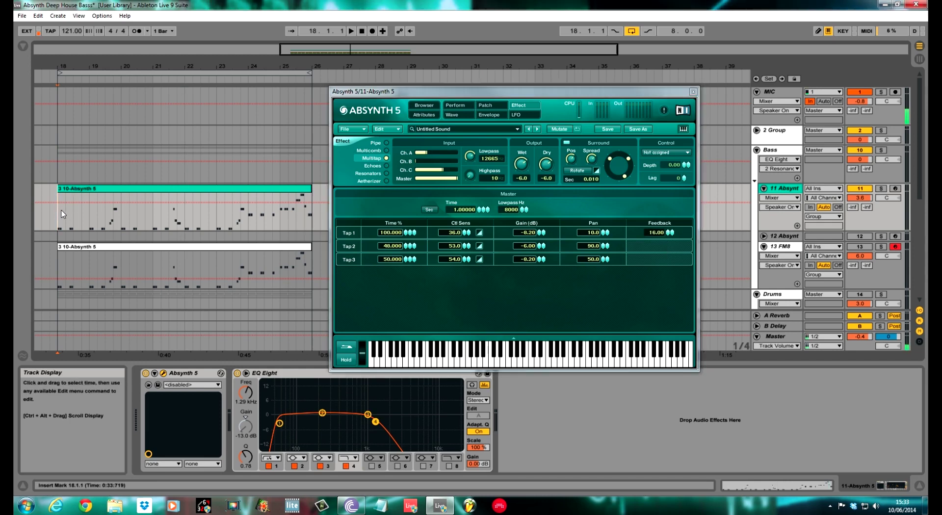
key(space)
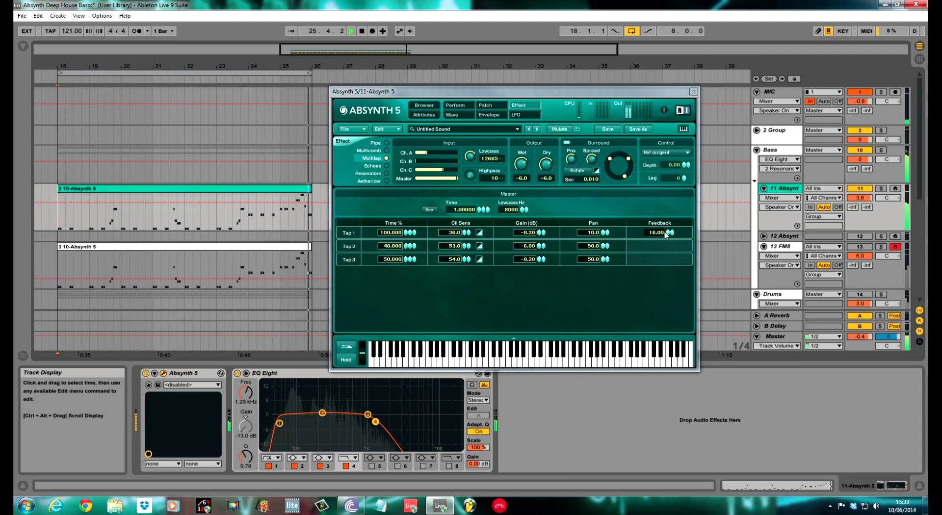
drag(665, 235, 666, 237)
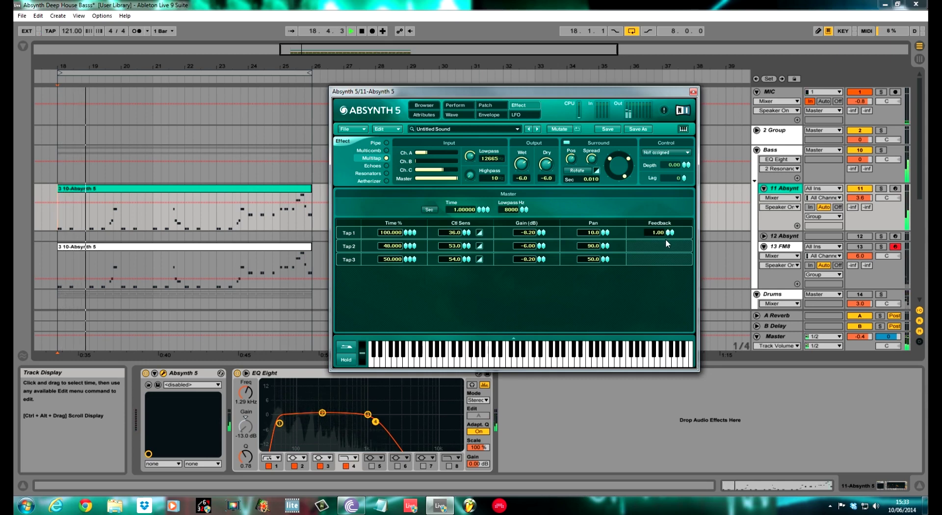
drag(665, 239, 664, 234)
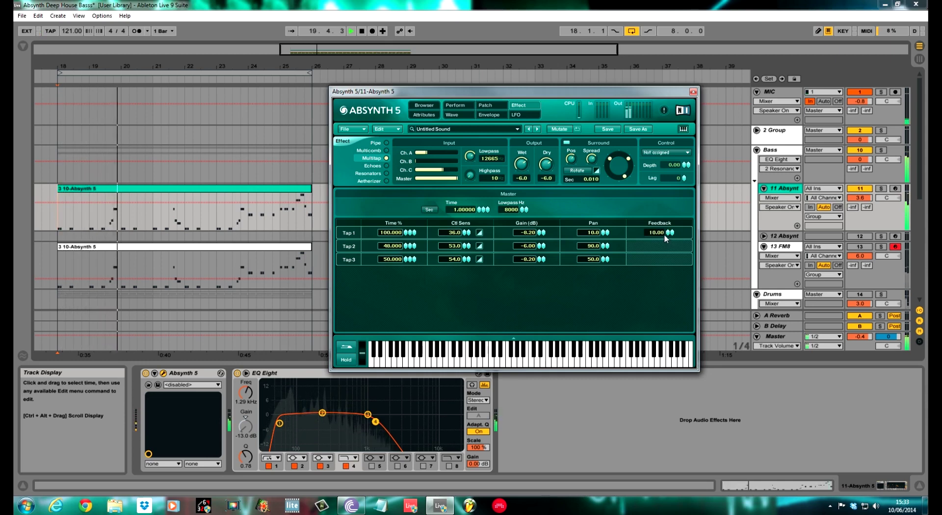
drag(525, 173, 527, 180)
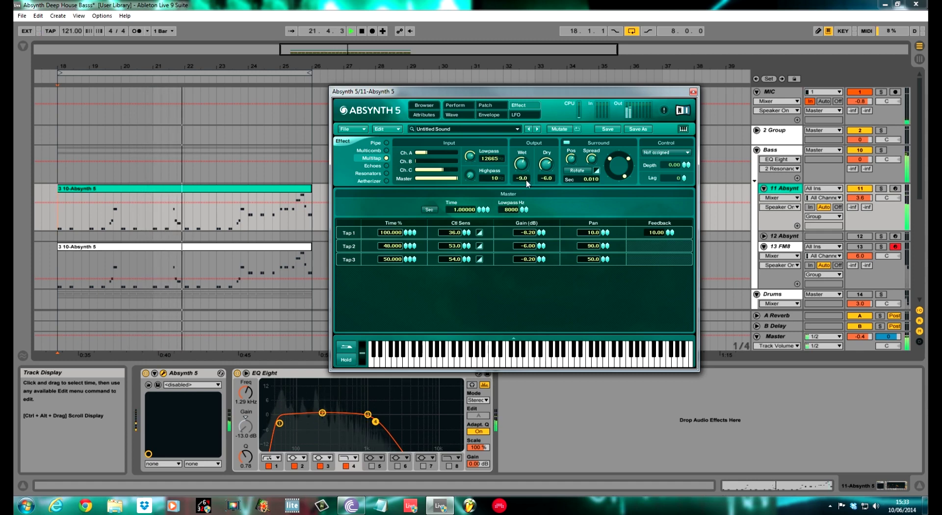
drag(526, 181, 524, 175)
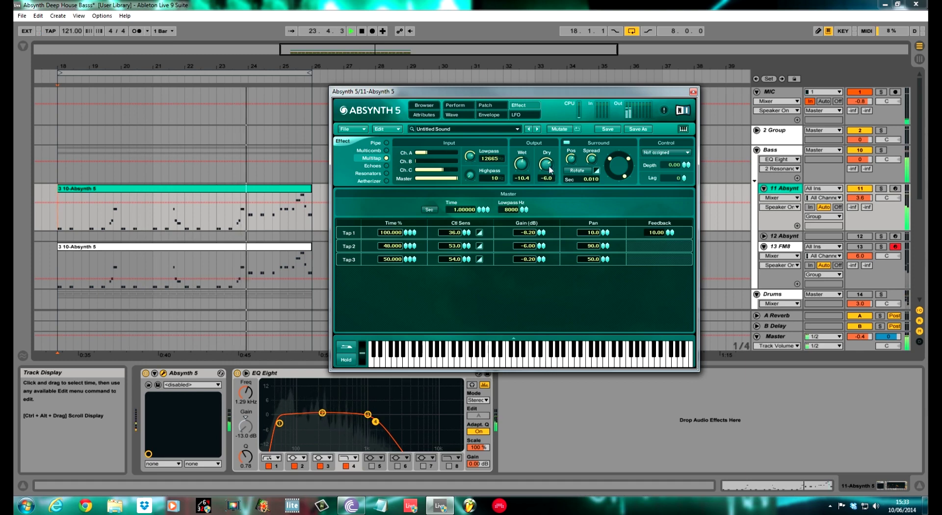
key(space)
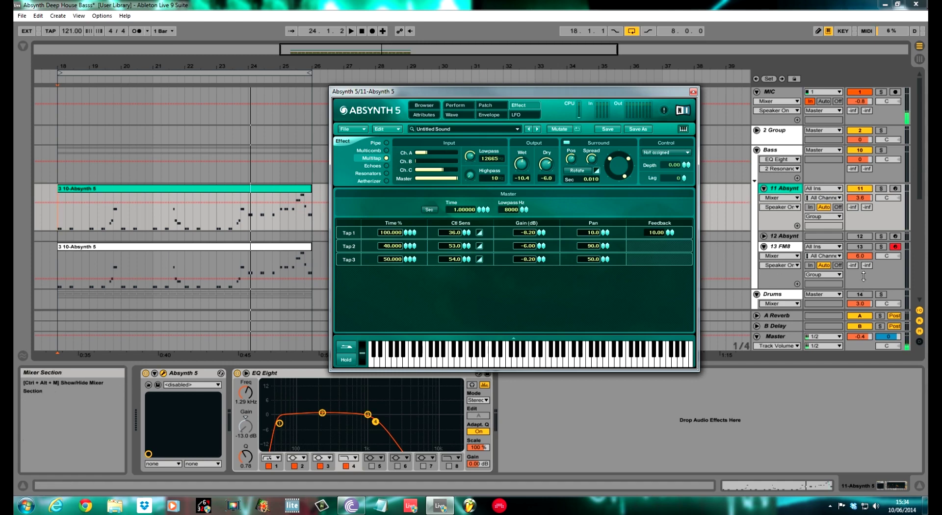
Step: Switch the FM8 track back on, start playback, and lower the Multitap delay Wet to -11.2 dB
click(860, 246)
key(space)
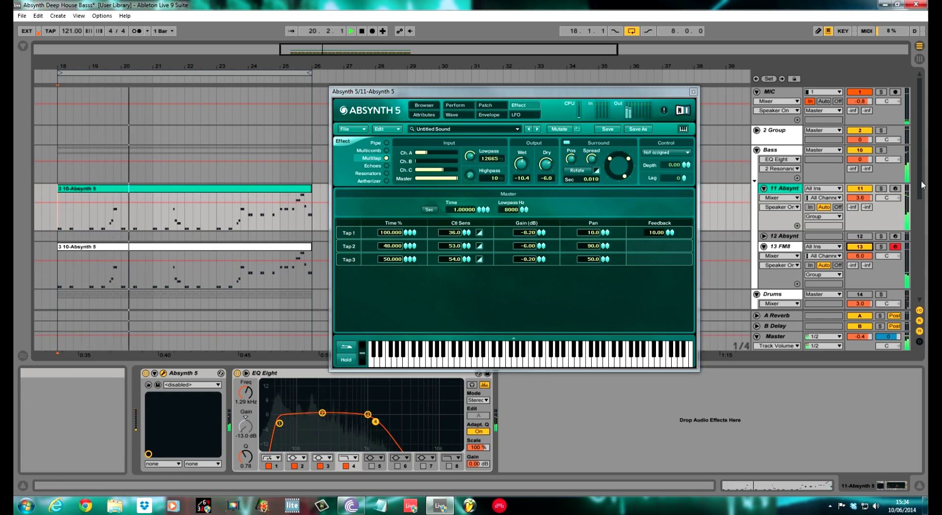
scroll(920, 181, down, 3)
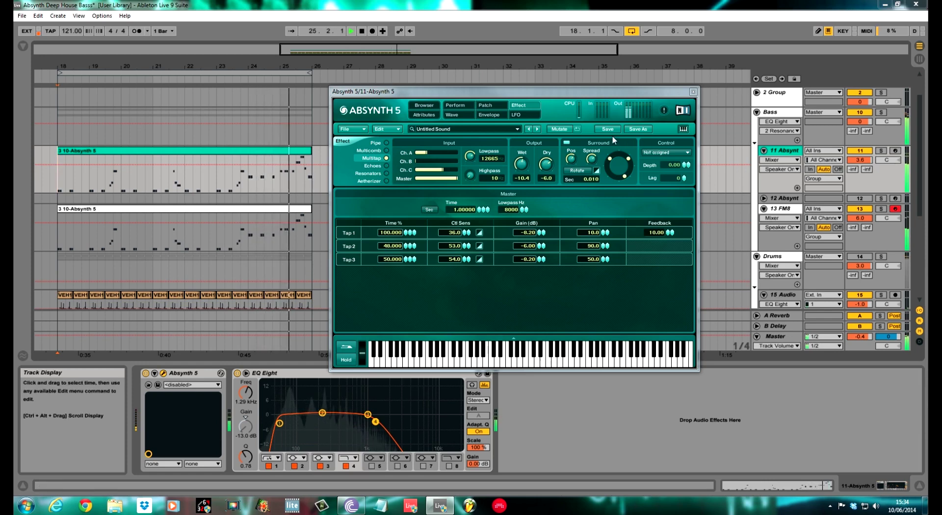
click(523, 166)
drag(523, 166, 523, 169)
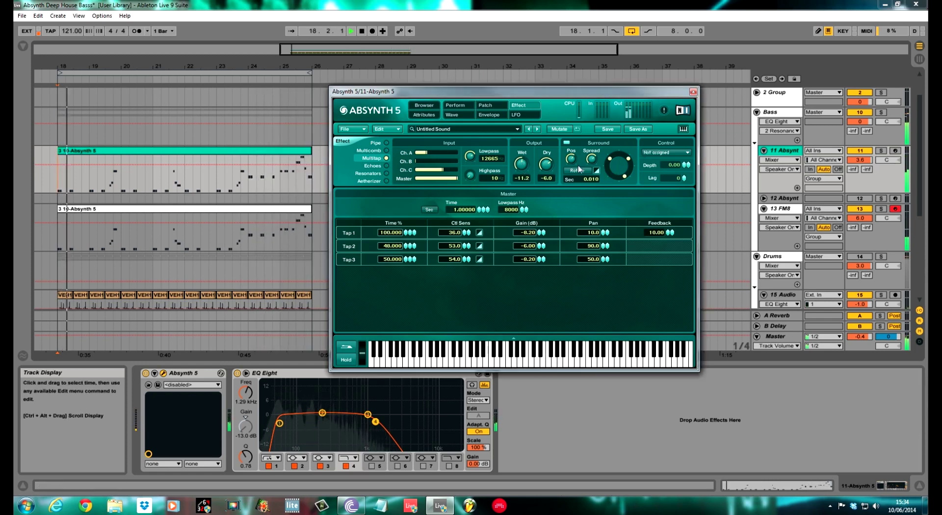
Step: Toggle the Drums track off and on, then lower the Bass group volume to -1.9 dB
click(860, 257)
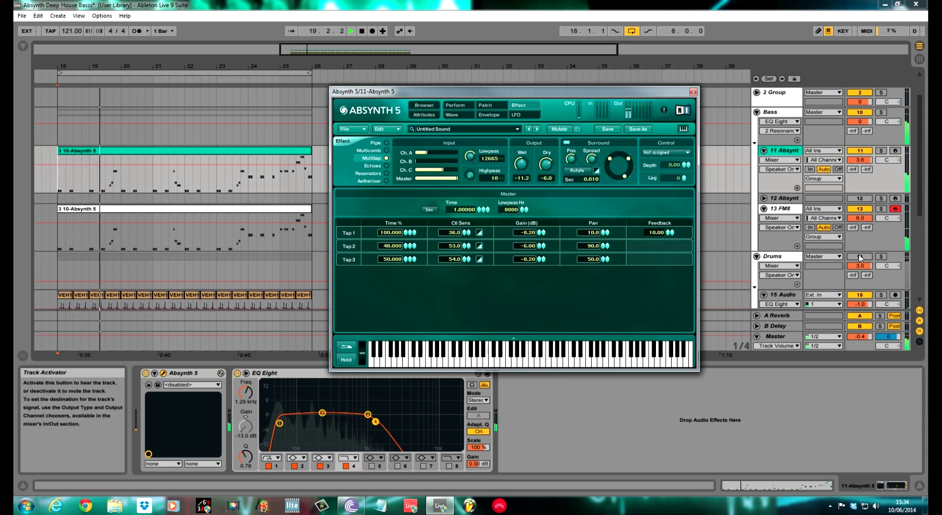
click(860, 256)
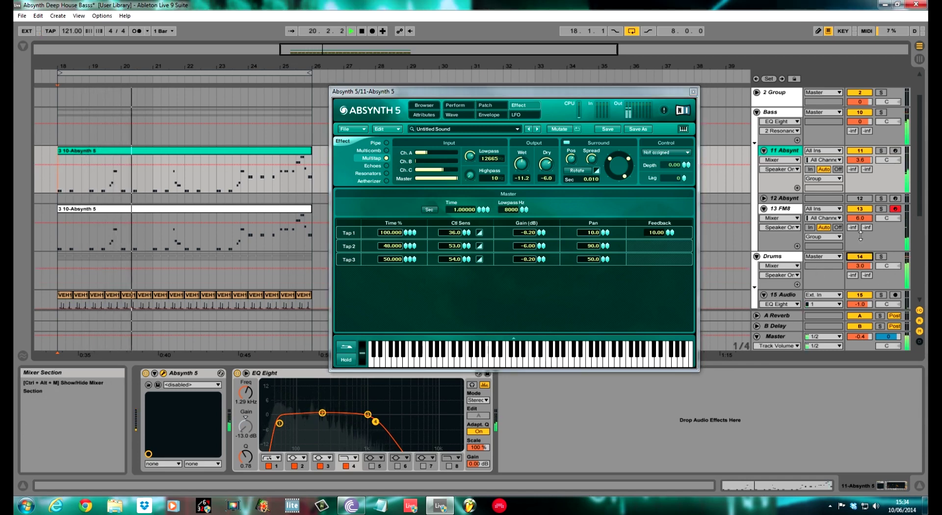
drag(860, 121, 860, 132)
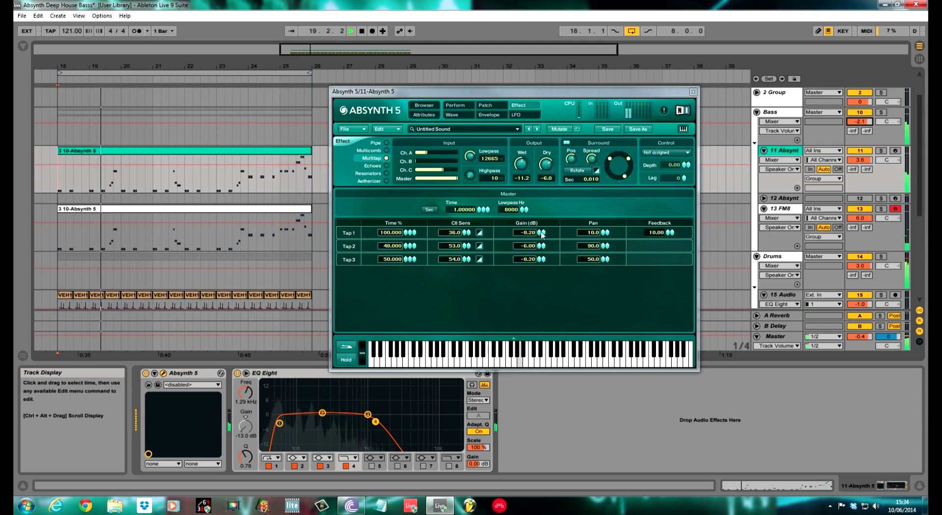
Step: Solo the 11 Absynth bass track, silence Drums, then unsolo to hear the full mix
click(691, 215)
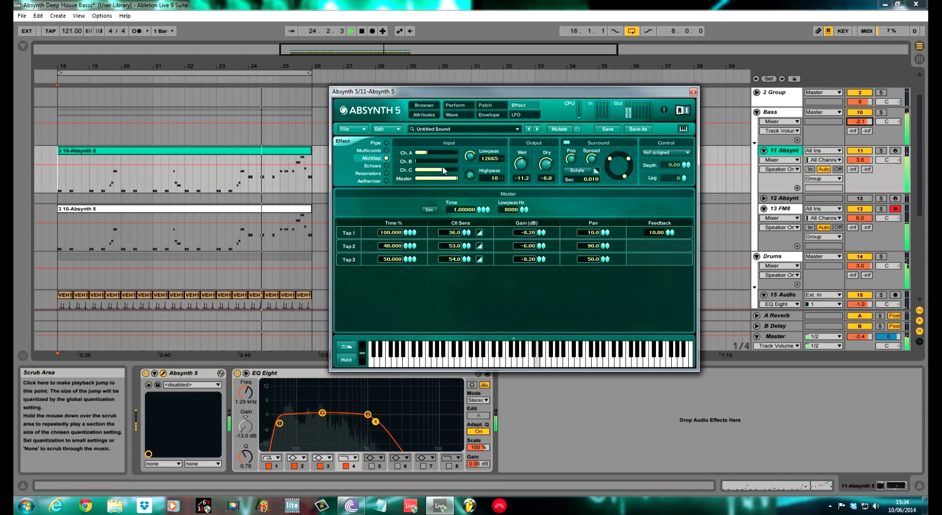
click(882, 151)
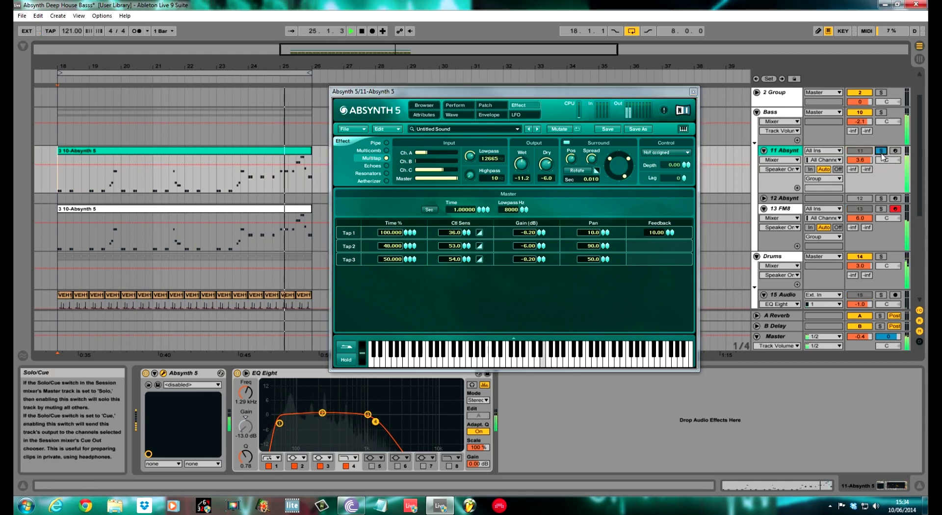
click(867, 260)
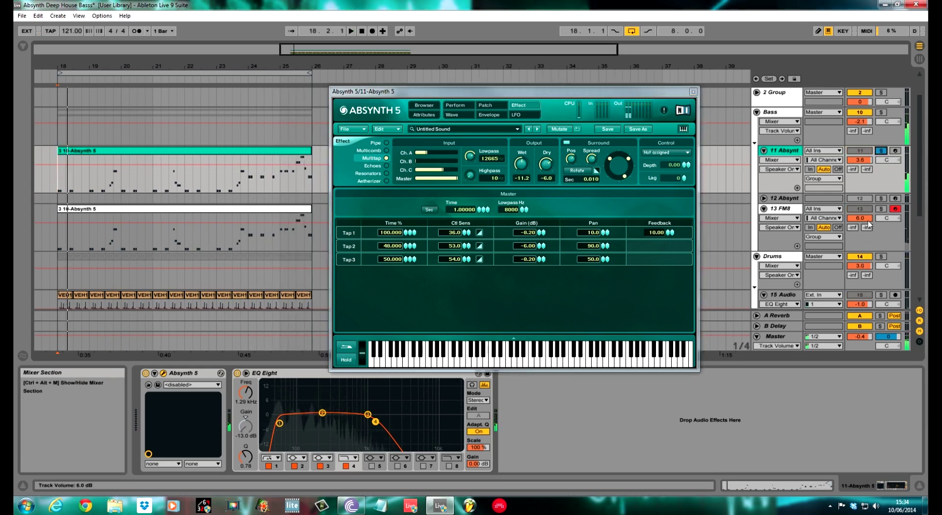
click(881, 151)
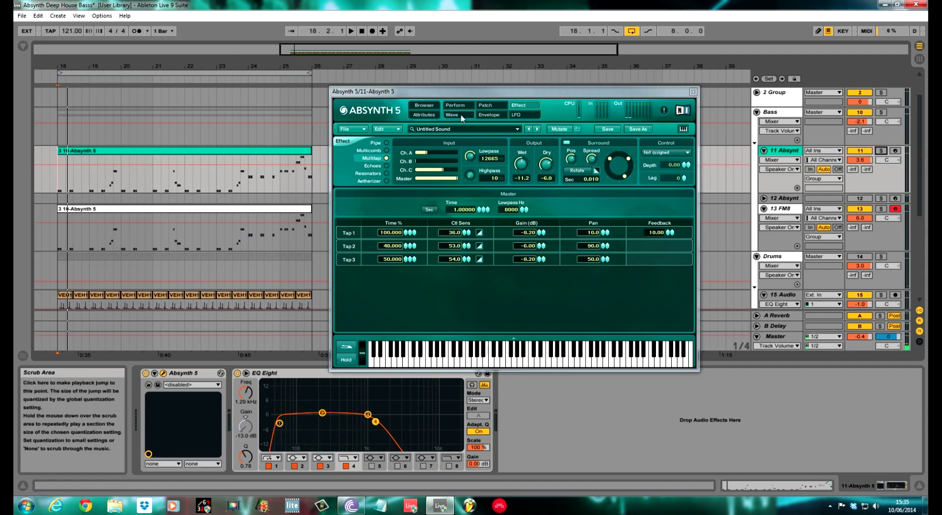
Step: Show Absynth's patch overview, nudge its window, then select the 13 FM8 track and close Absynth
click(491, 105)
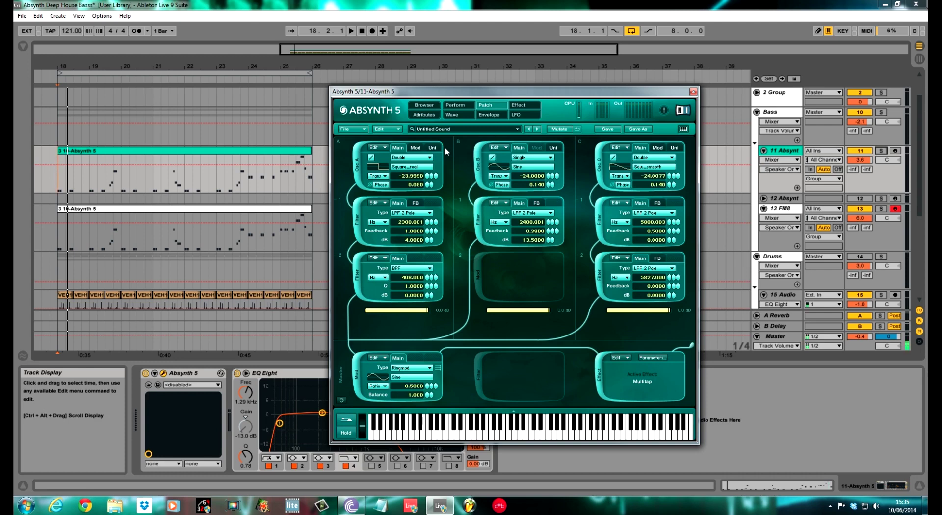
drag(496, 93, 493, 86)
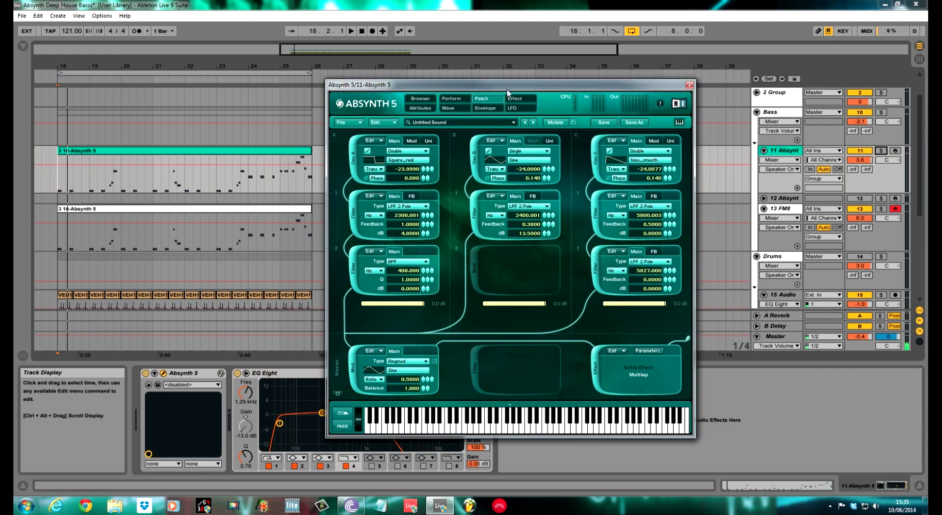
click(781, 208)
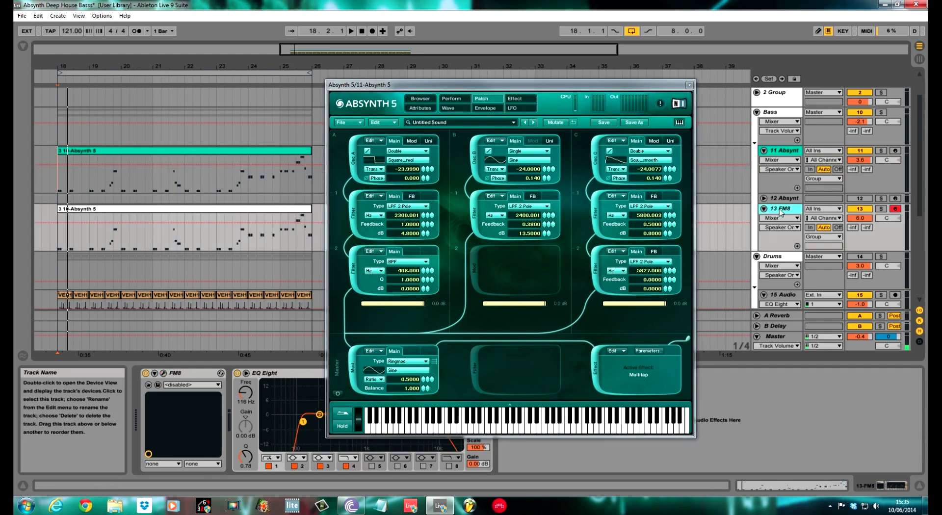
click(690, 85)
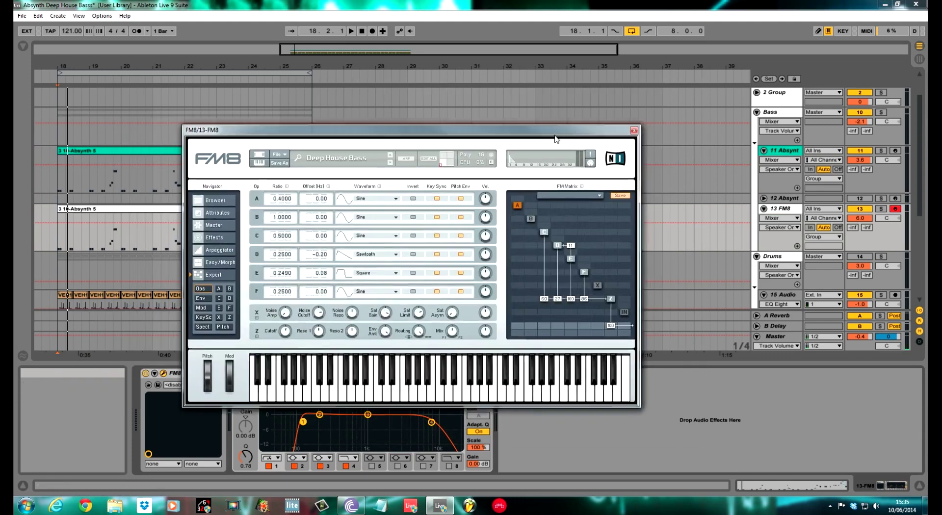
Step: Move the FM8 window higher, switch between the Absynth and FM8 tracks, then select the Bass group
drag(614, 143, 611, 84)
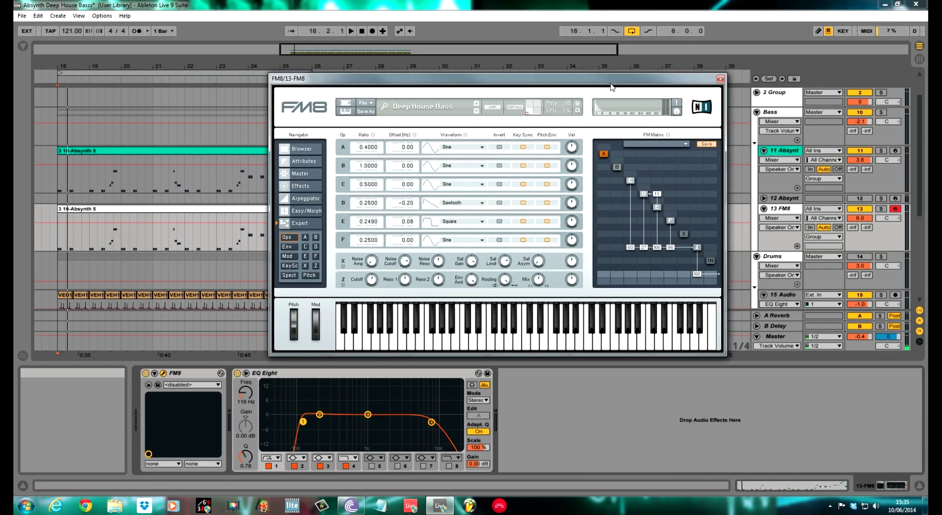
click(784, 156)
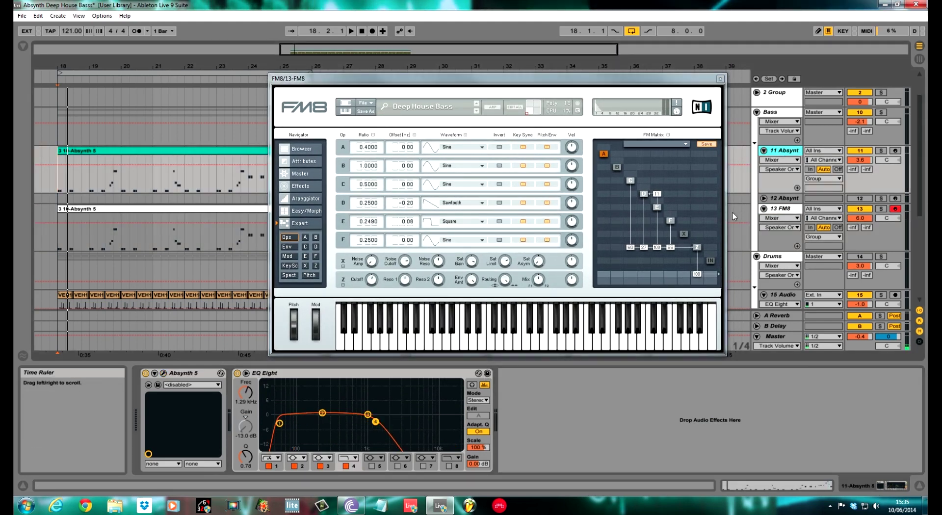
click(784, 210)
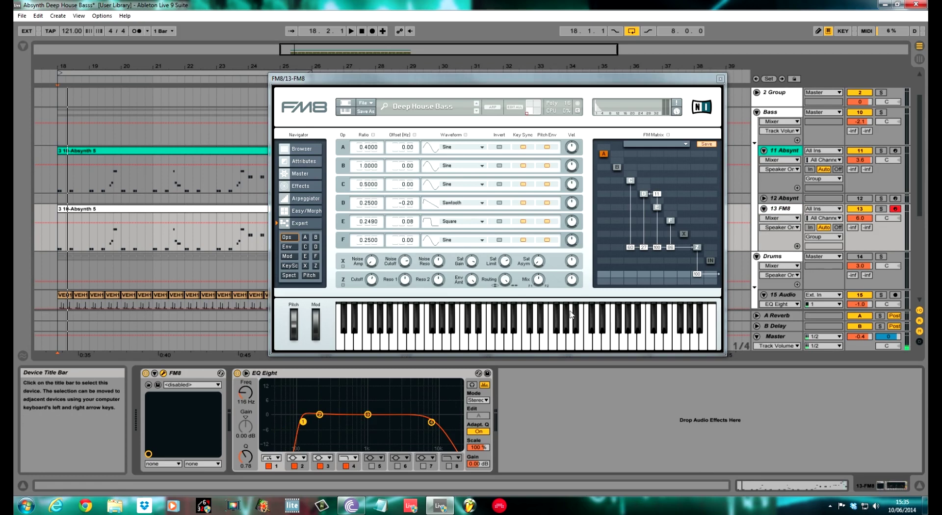
click(779, 116)
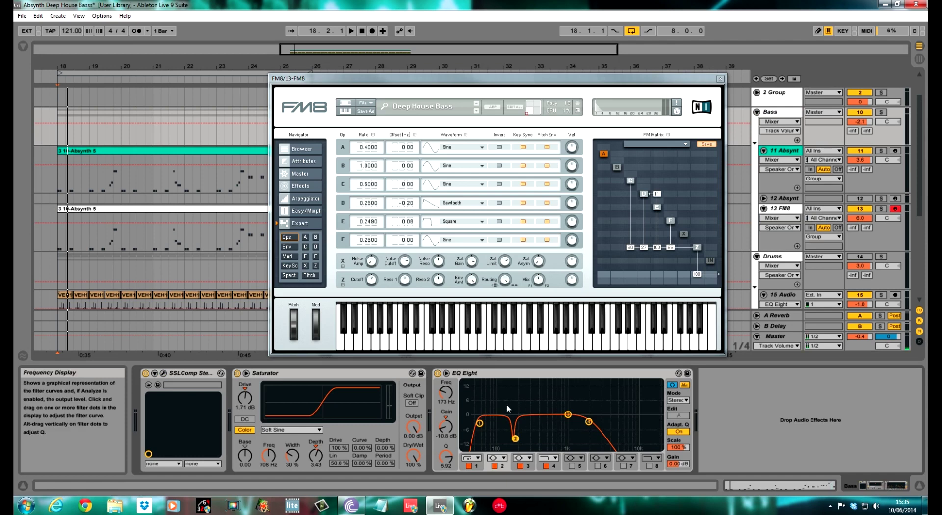
Step: Nudge the Bass group's EQ notch to 167 Hz, check SSLComp, and switch off the 11 Absynth track
drag(515, 439, 515, 438)
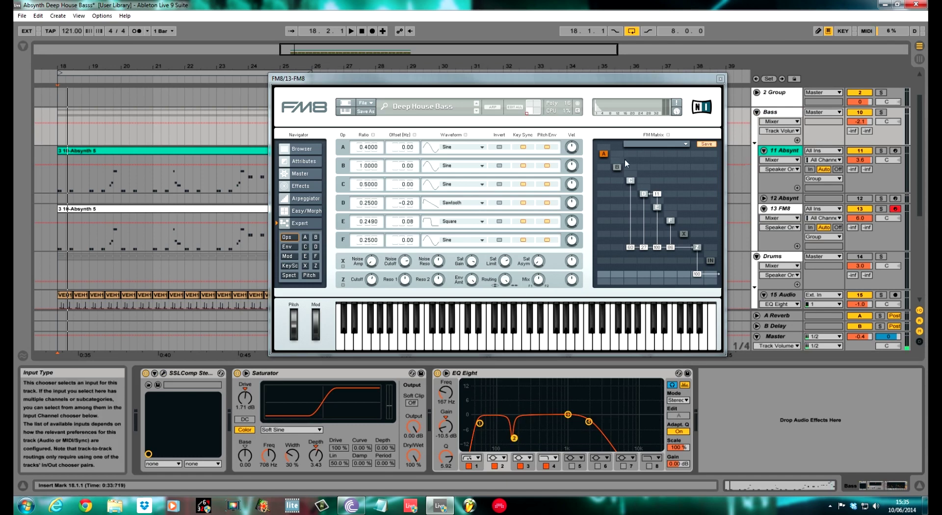
click(149, 385)
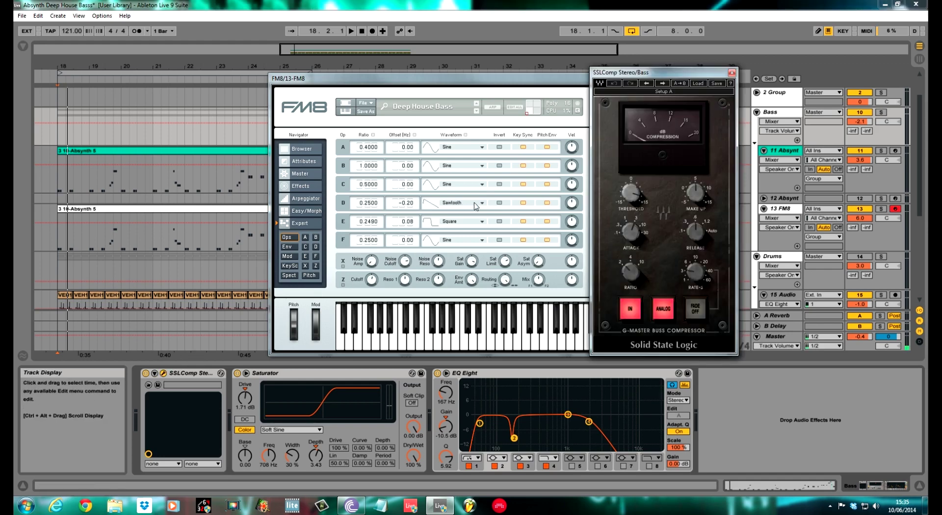
click(732, 73)
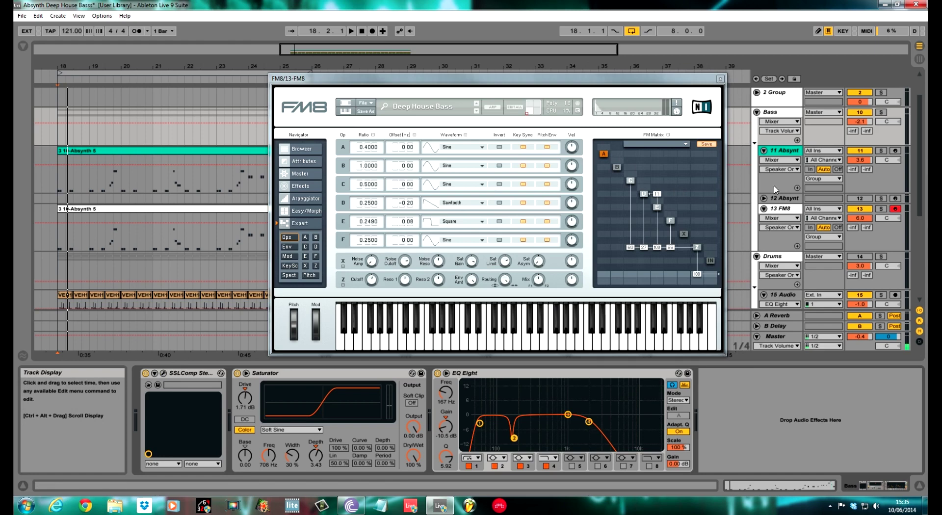
click(861, 151)
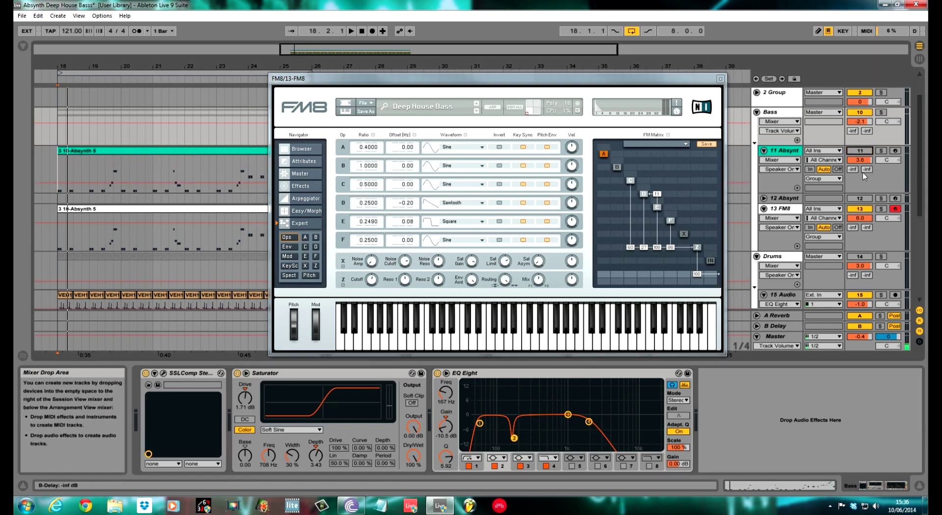
Step: While playing the bass, set the FM8 track's EQ Eight low cut to about 139 Hz, then view FM8's effects
key(space)
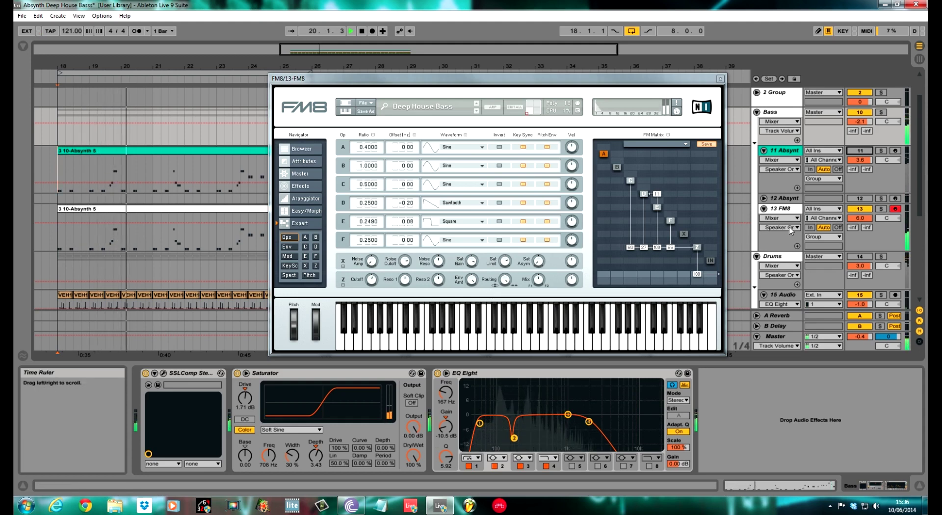
click(781, 209)
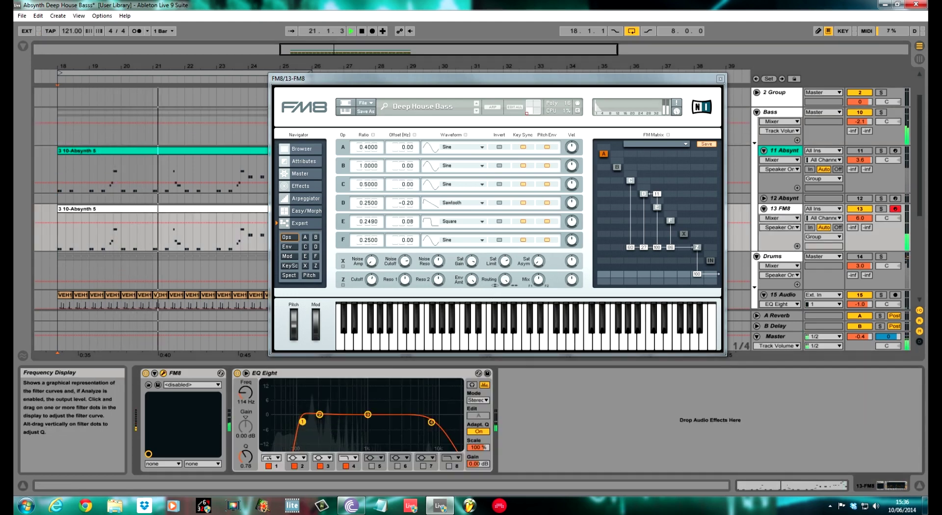
drag(302, 422, 284, 425)
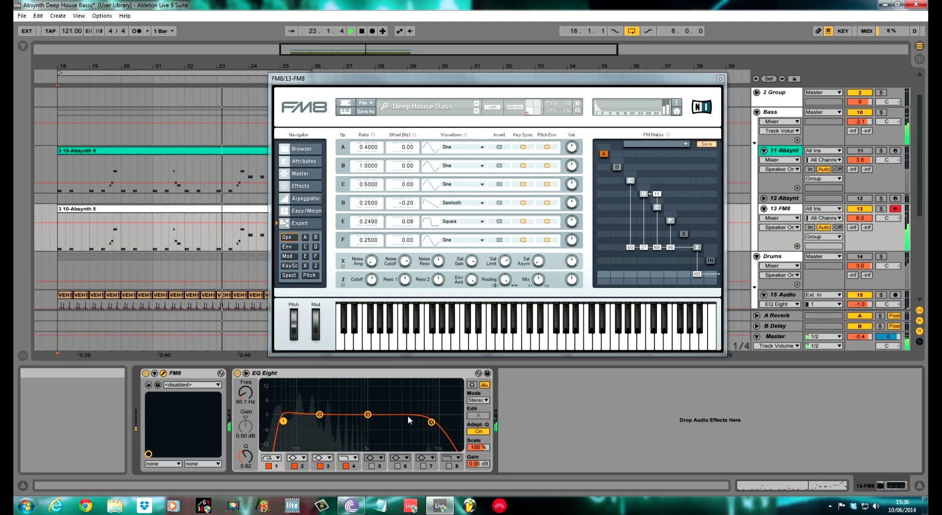
key(space)
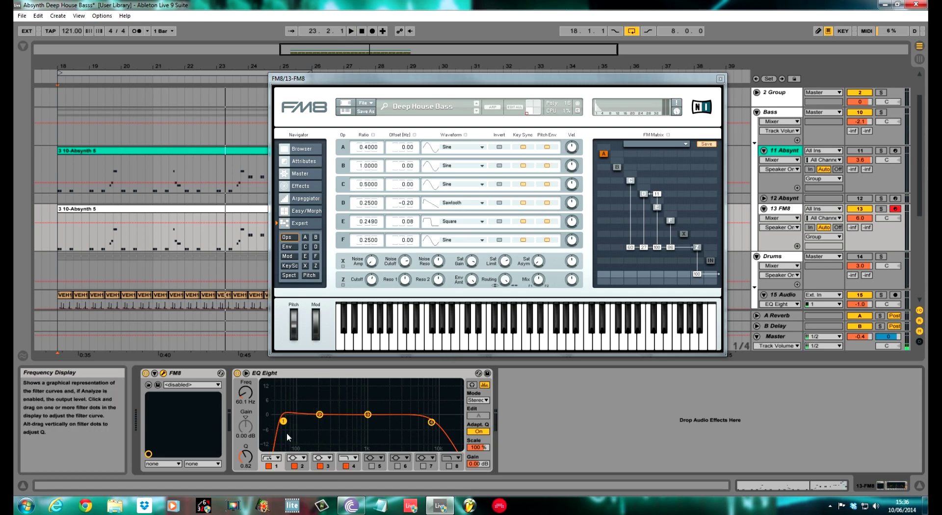
drag(283, 421, 309, 420)
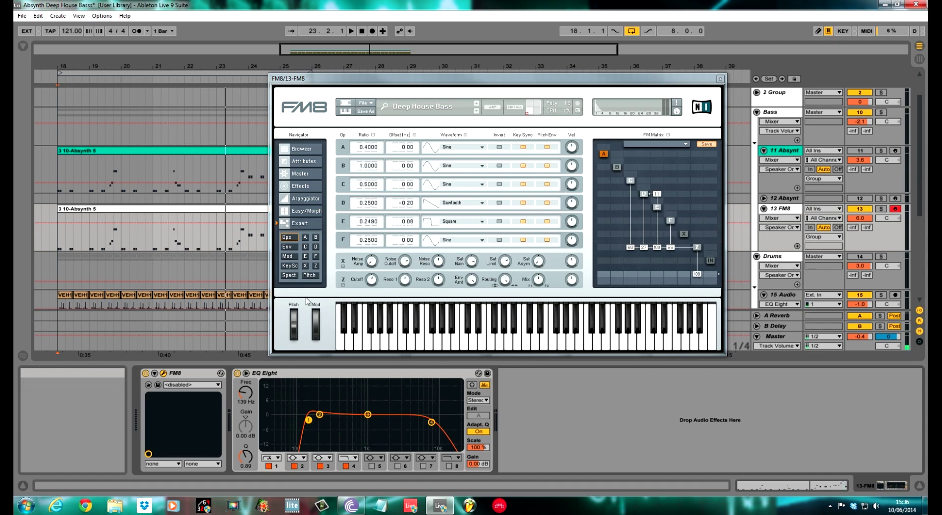
click(301, 187)
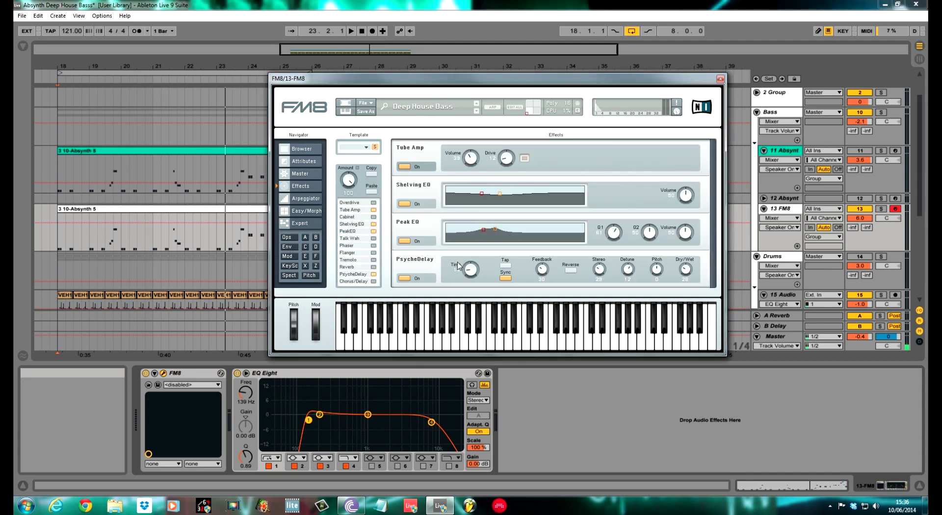
Step: Close FM8, reopen the Absynth 5 window with Ctrl+Alt+P, and move it right and down
click(720, 79)
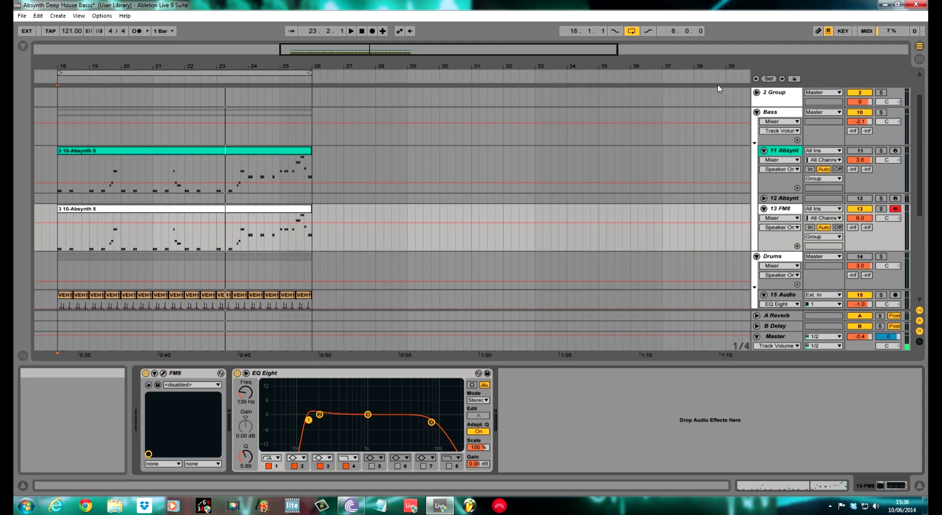
key(ctrl+alt+p)
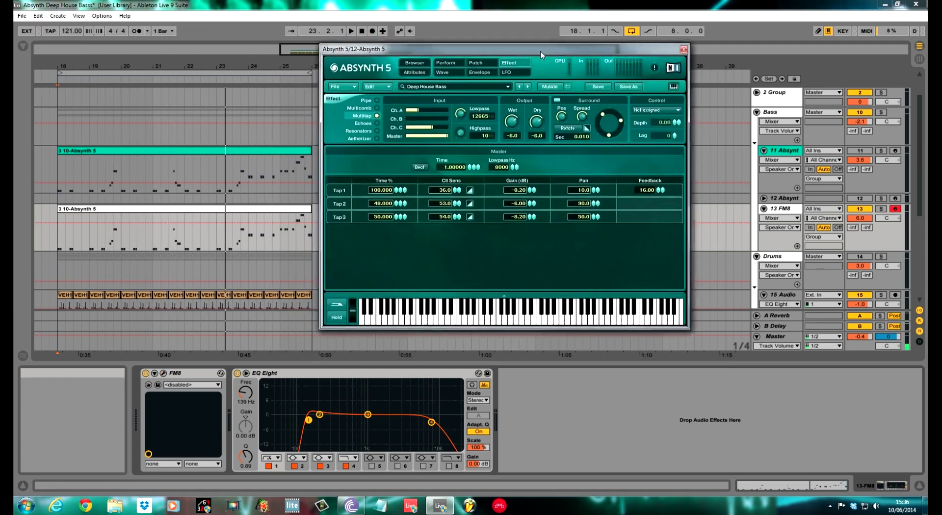
drag(540, 52, 571, 60)
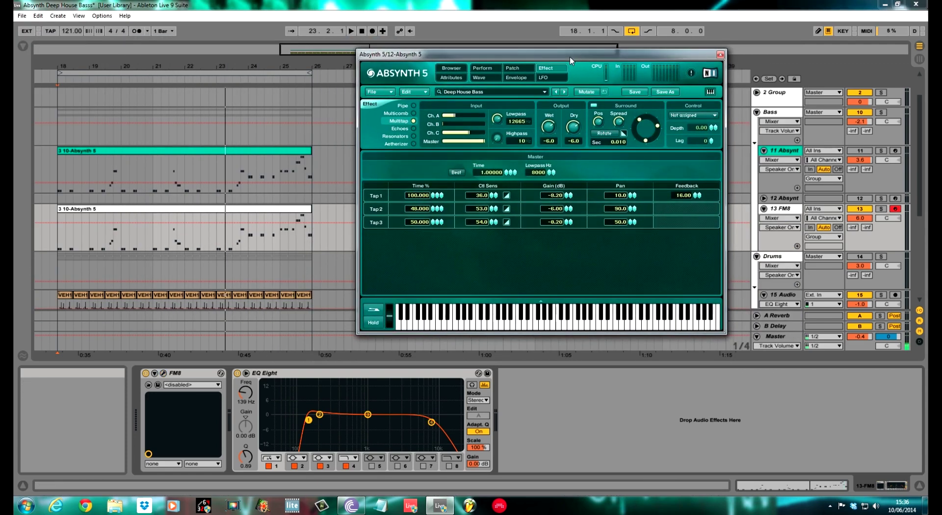